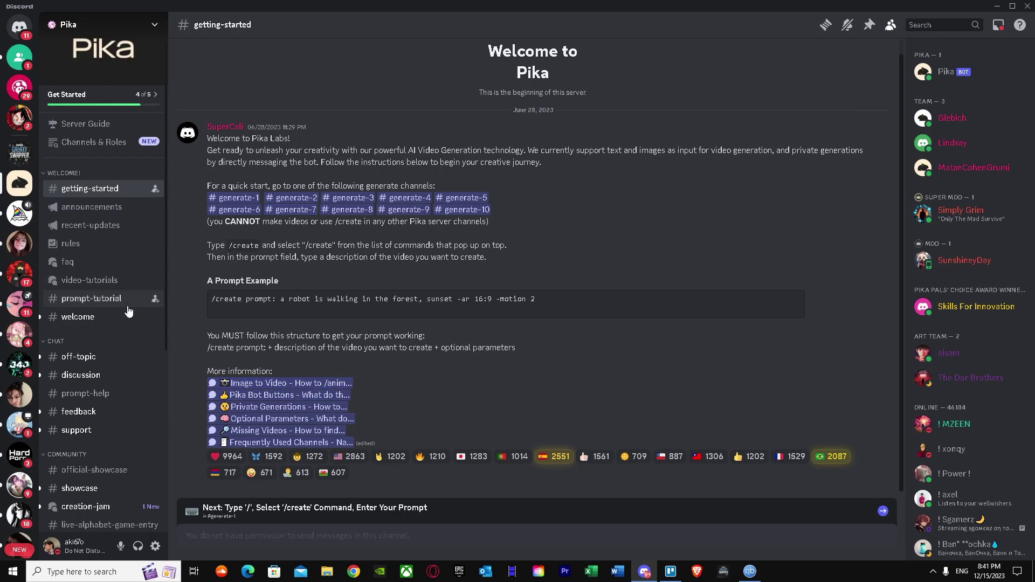
Step: Launch Google Chrome from the Windows taskbar
click(354, 571)
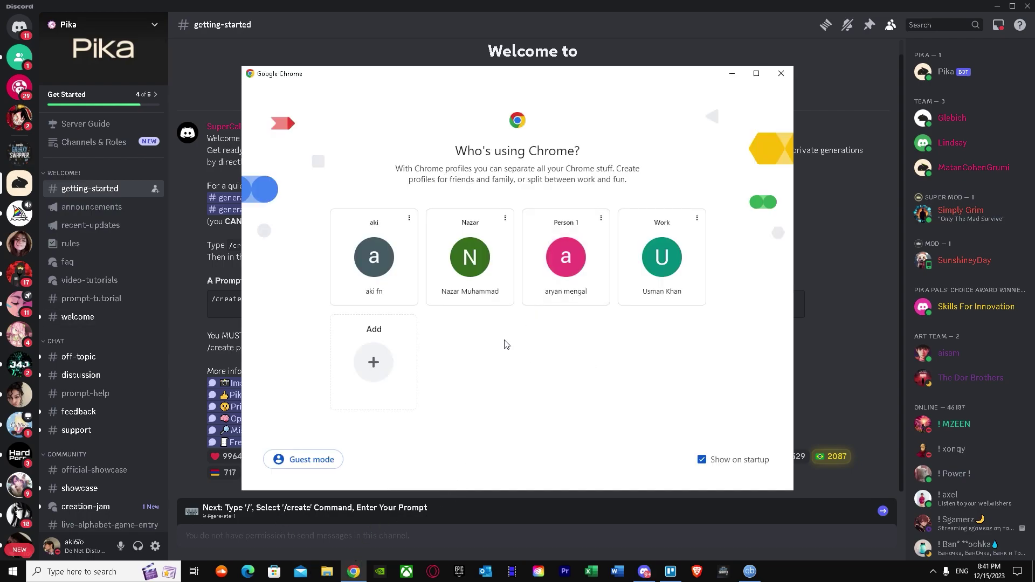
Step: Pick the first Chrome profile and run a Google Images search for 'dog'
click(398, 266)
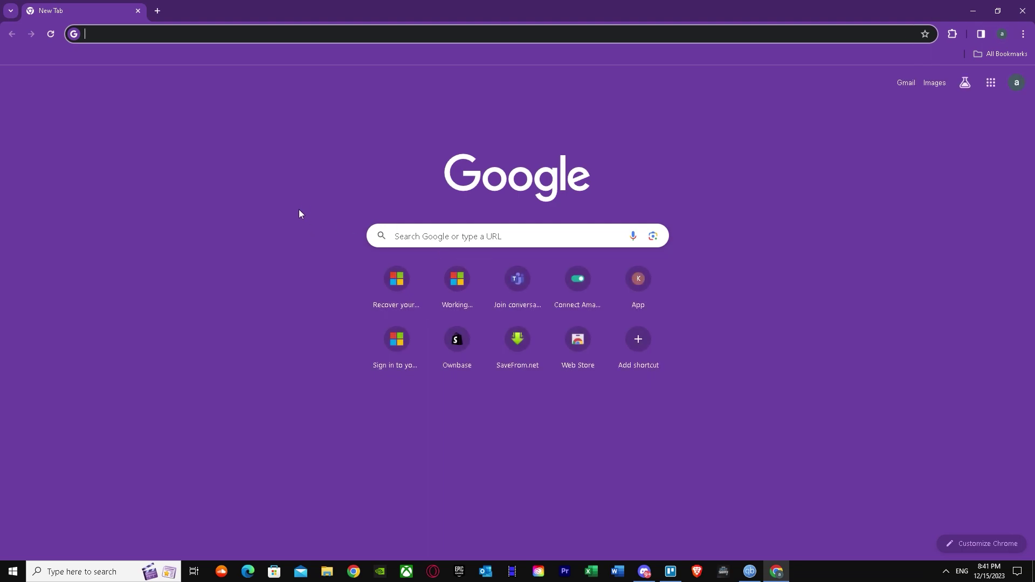
text(dog)
click(153, 56)
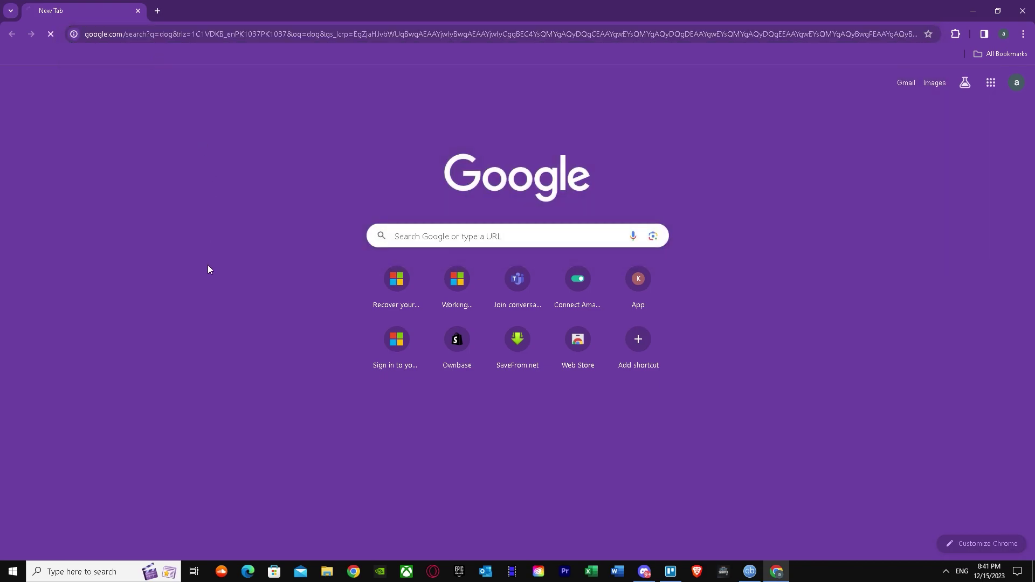
click(174, 105)
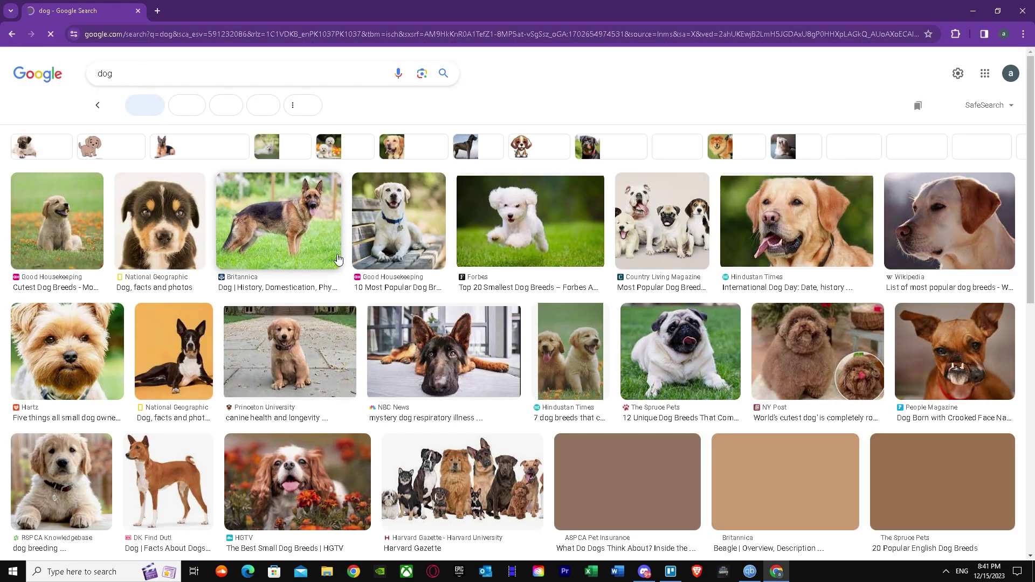
Step: Save the puppy-on-pavement photo to Downloads as the JPEG 'download'
click(290, 363)
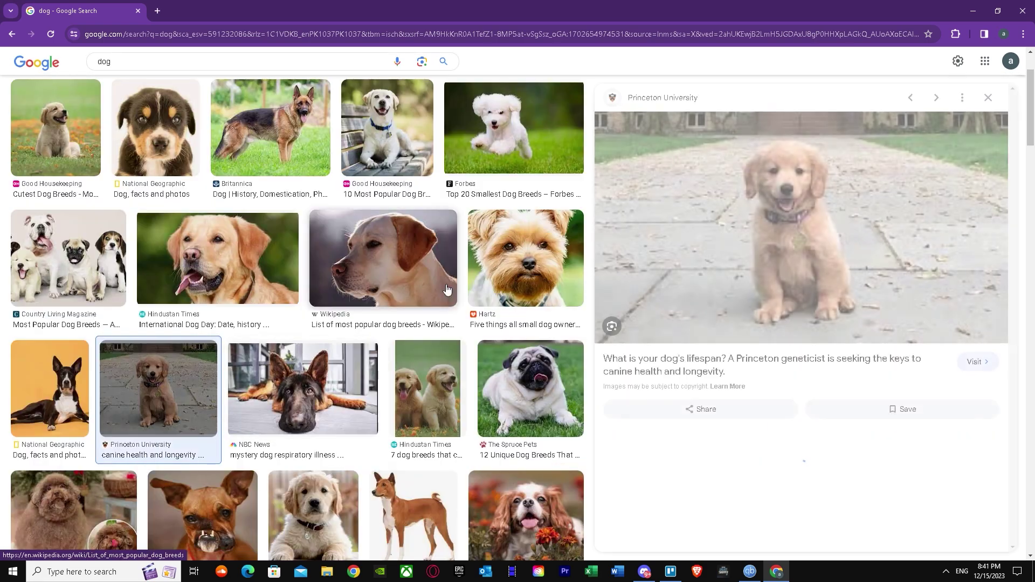
right_click(723, 210)
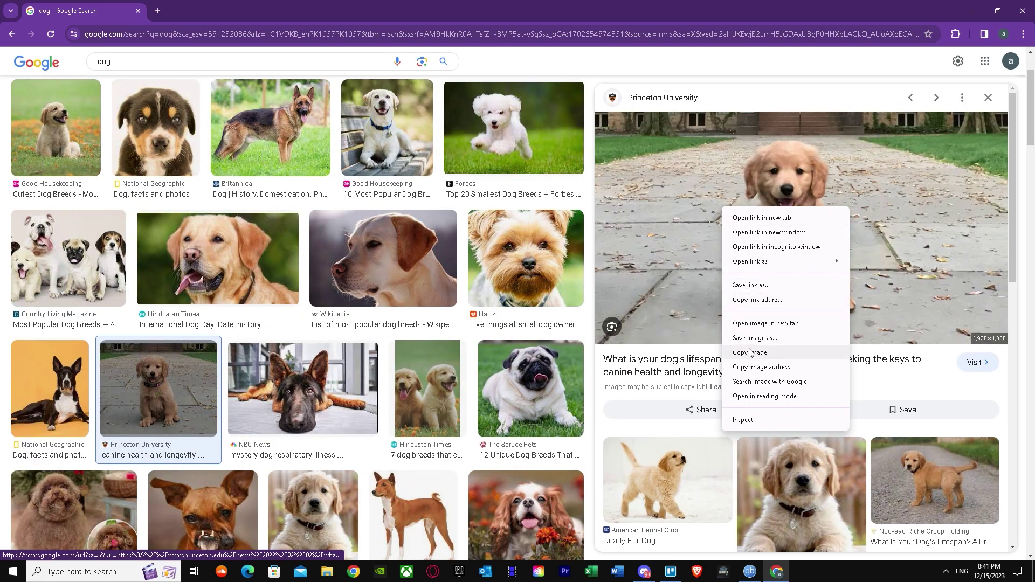
click(755, 339)
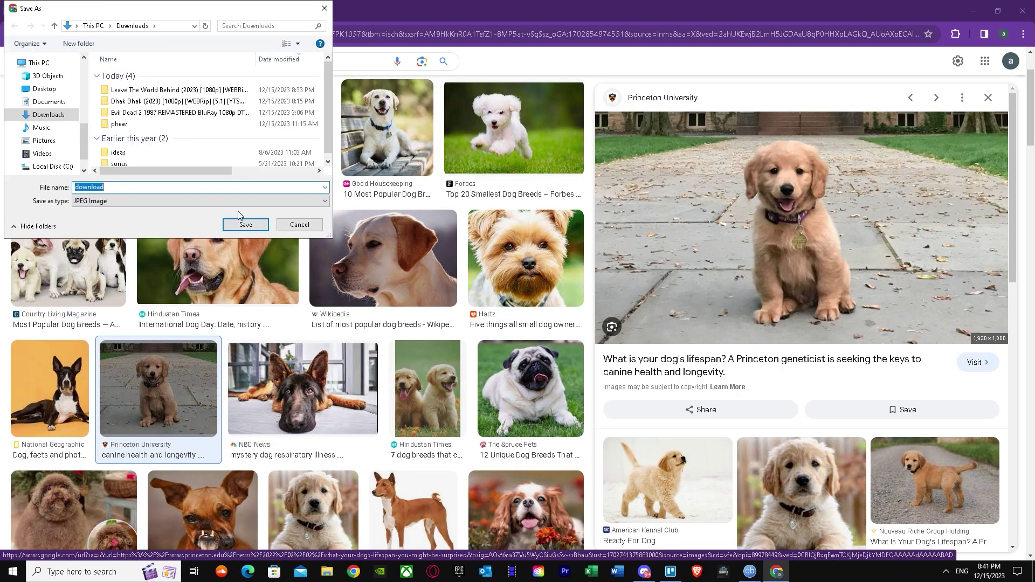
click(260, 201)
click(259, 200)
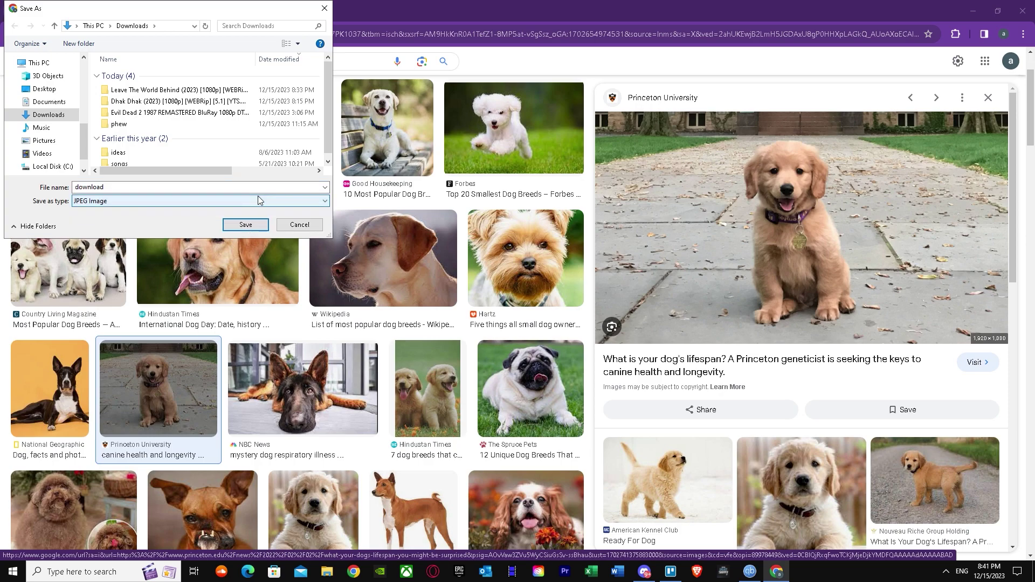
click(259, 224)
key(Escape)
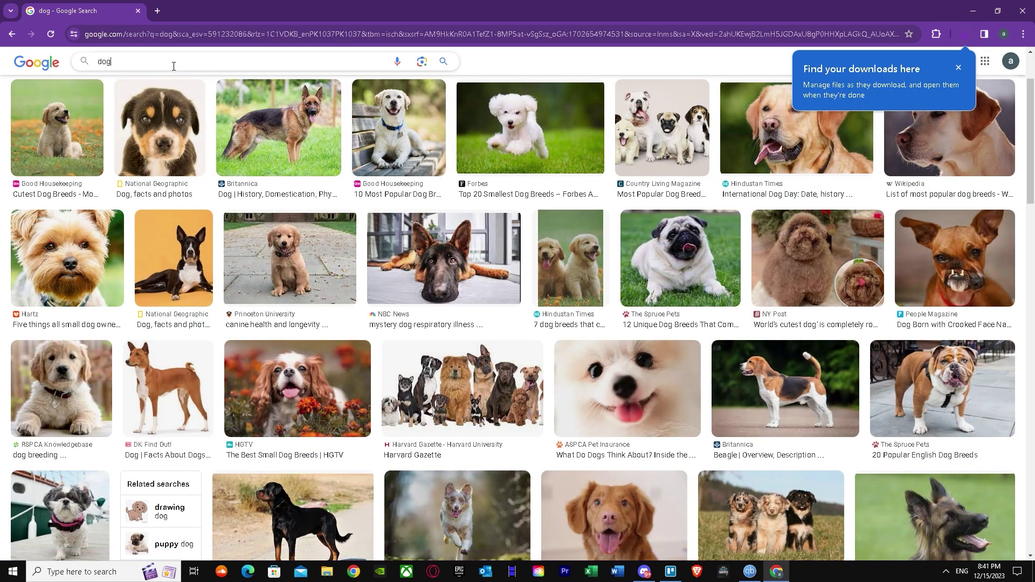
Step: Search images for 'petar pakar cart' and save the cartoon Peter Parker boy image
click(108, 62)
key(BackSpace)
key(BackSpace)
key(BackSpace)
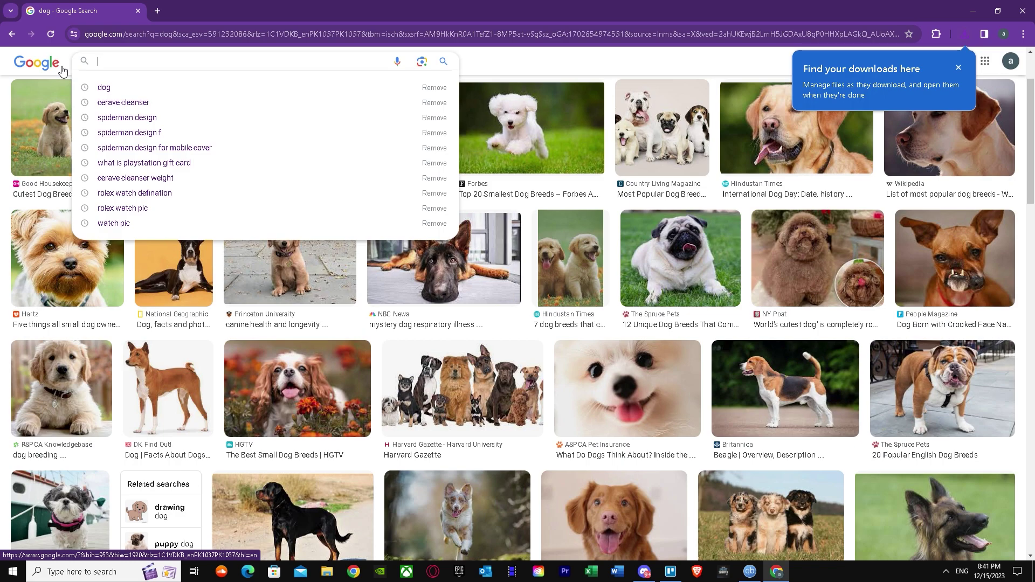
text(petar )
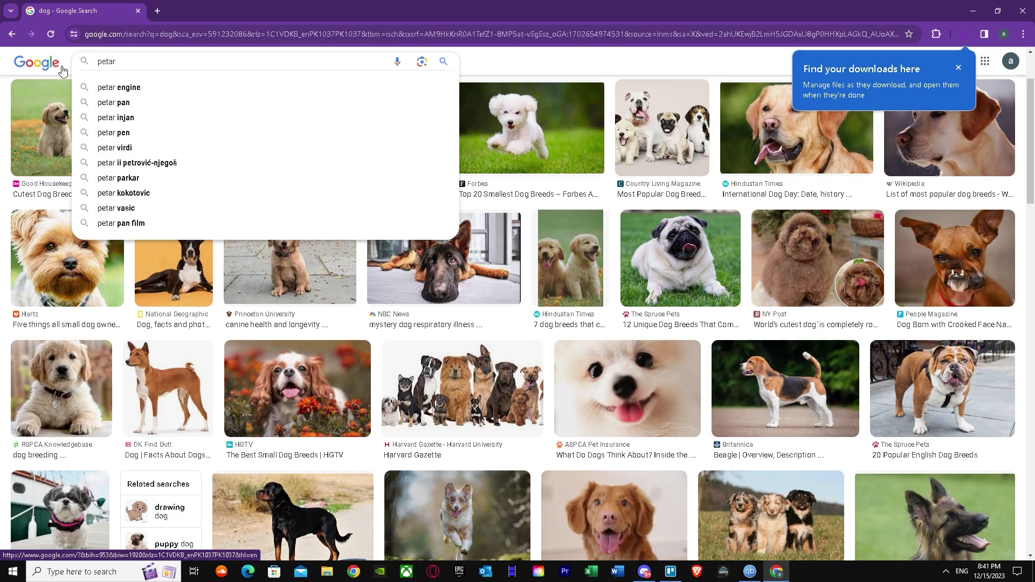
text(paka)
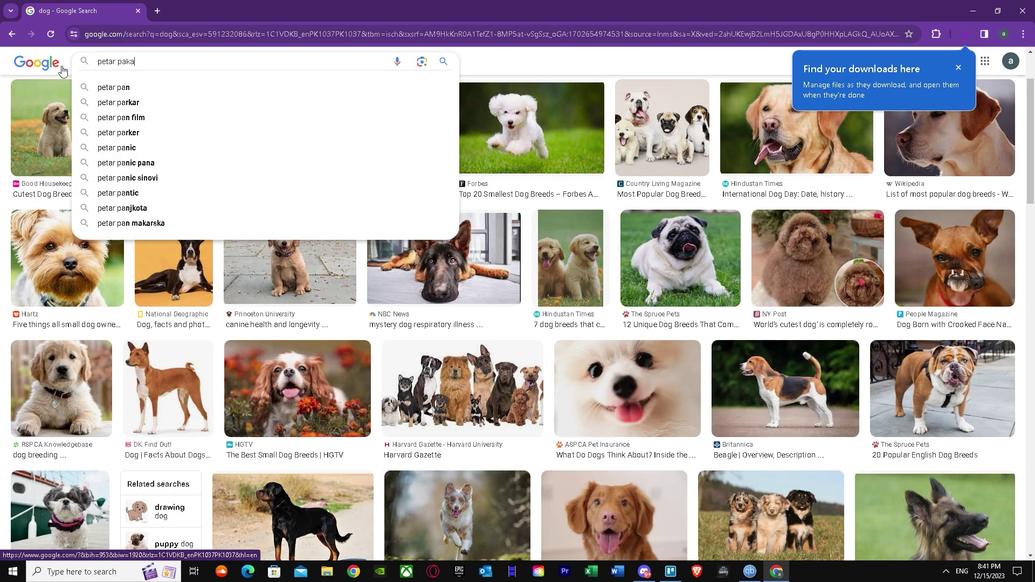
text(r c)
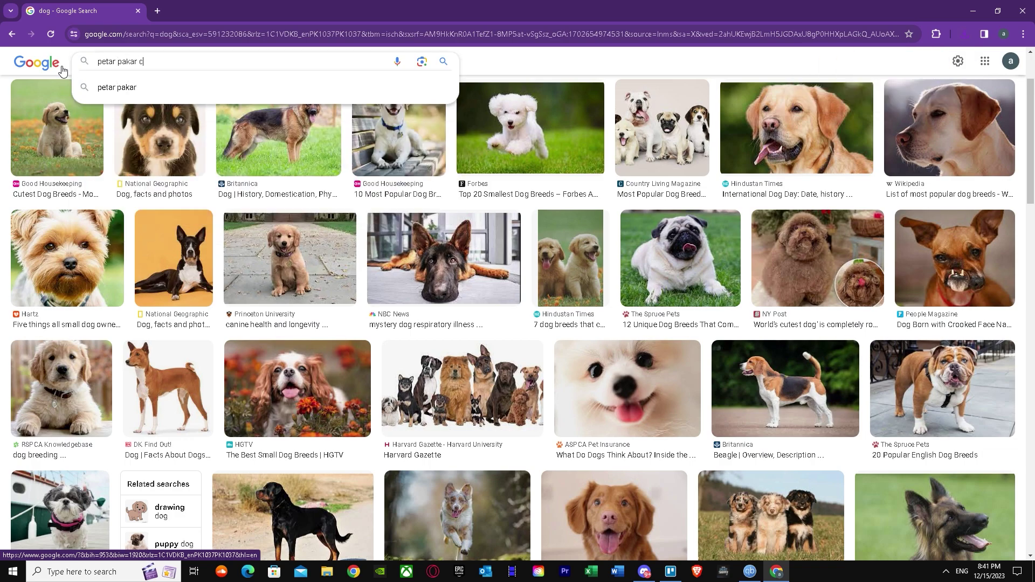
text(artoon)
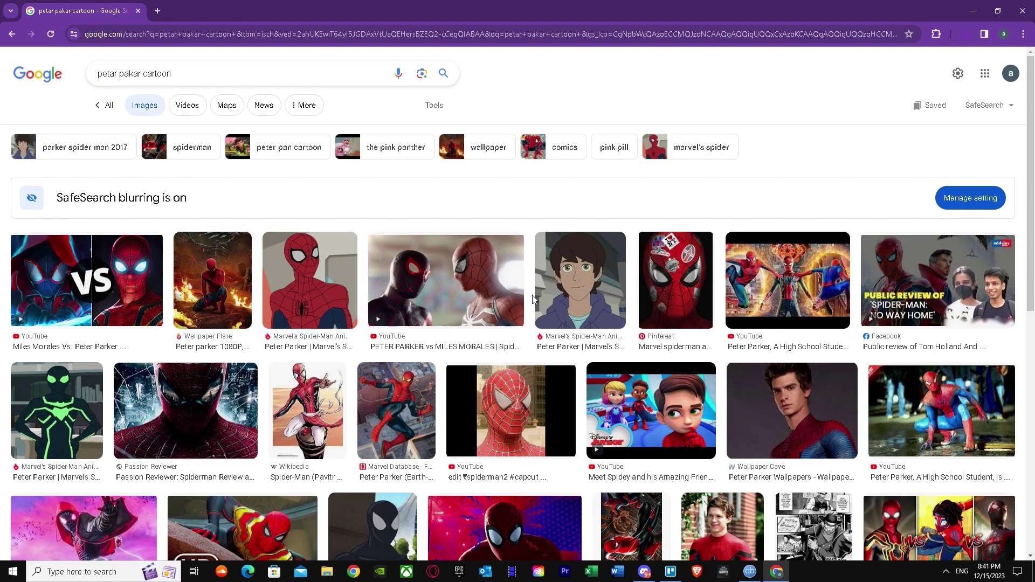
click(545, 298)
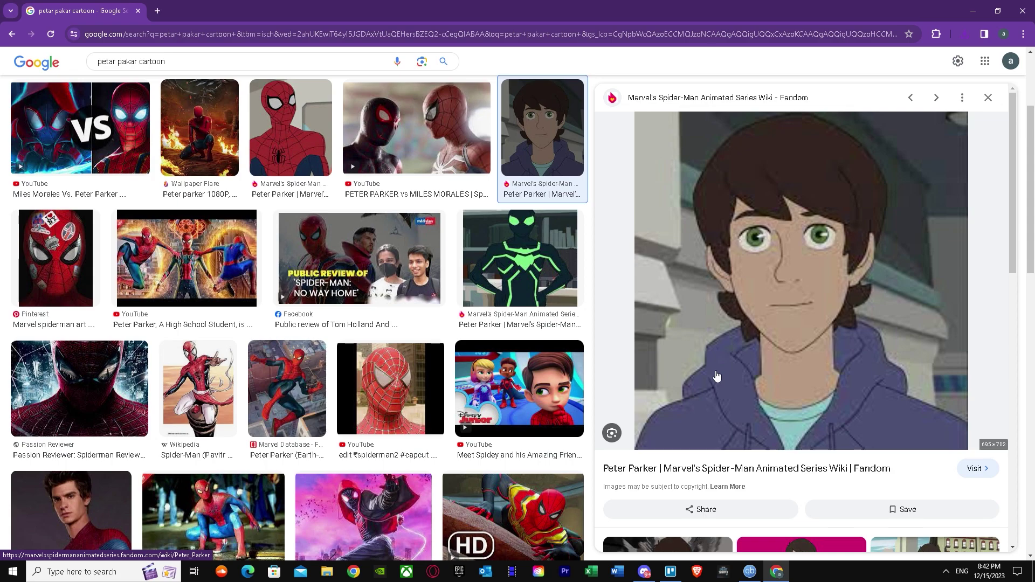
right_click(769, 281)
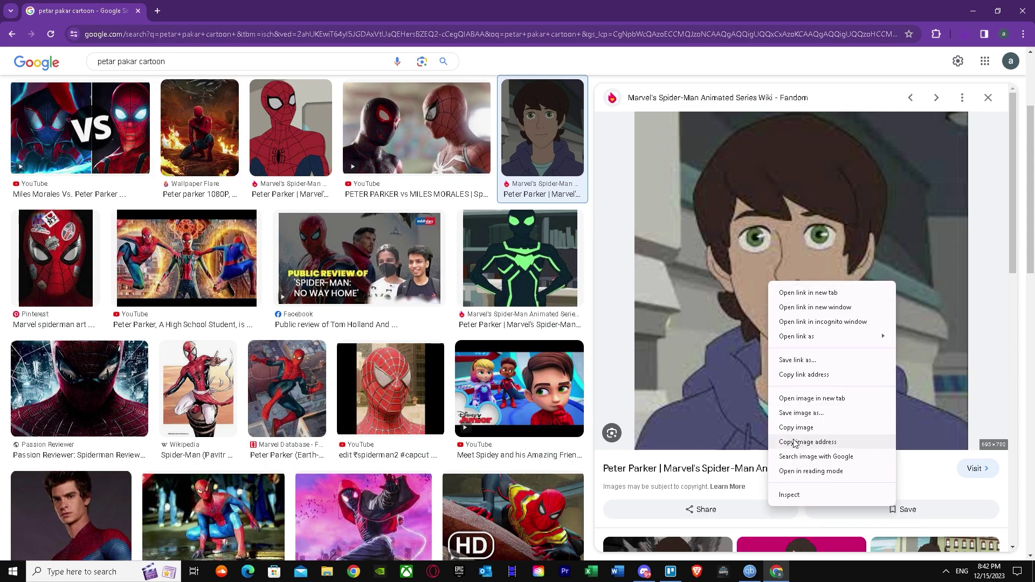
click(809, 413)
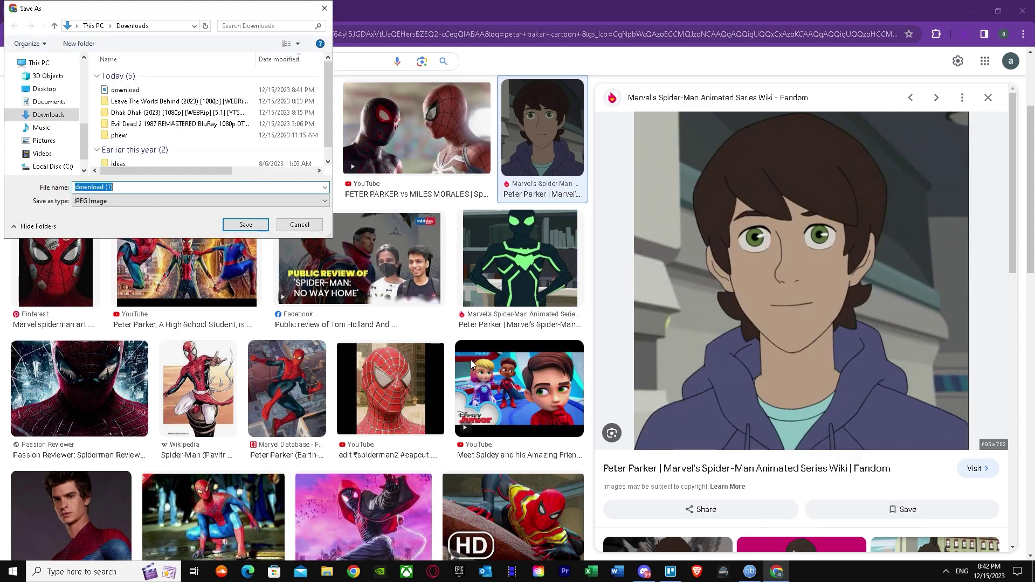
click(241, 224)
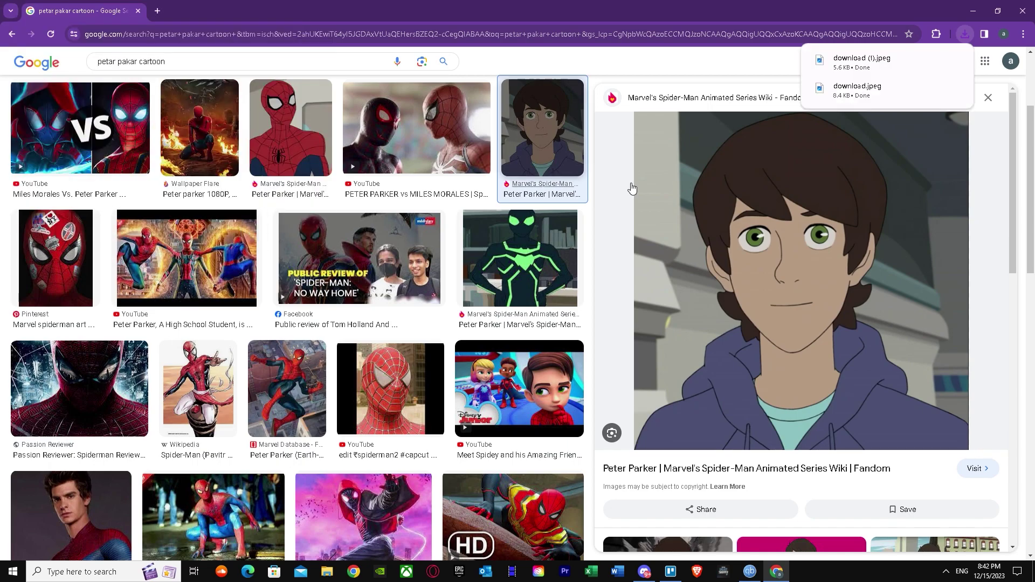
click(988, 97)
Step: Save the Wikipedia Spider-Man photo as Tom_Holland_as_Spider-Man.jpg and clear the search box
triple_click(319, 66)
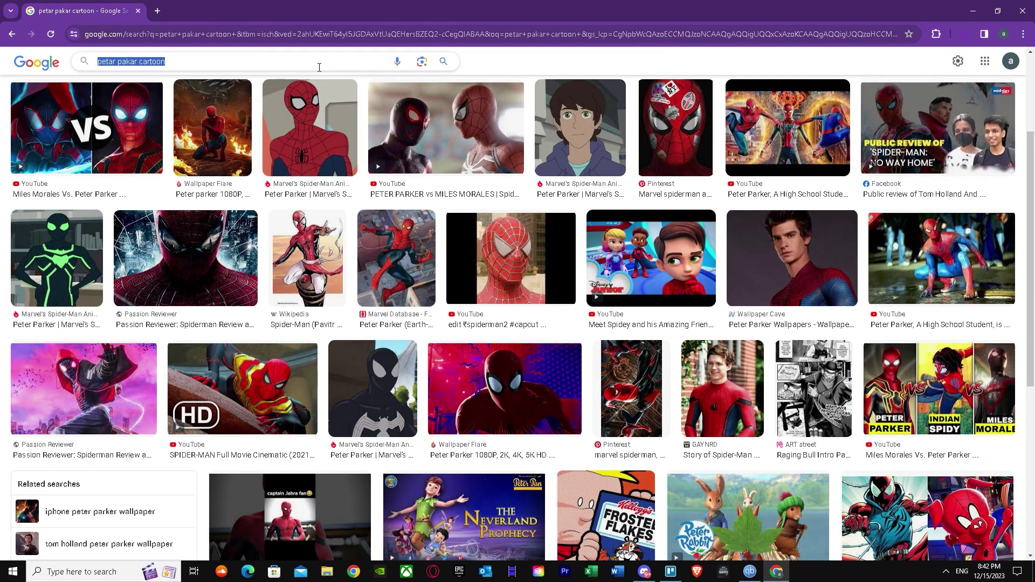
key(BackSpace)
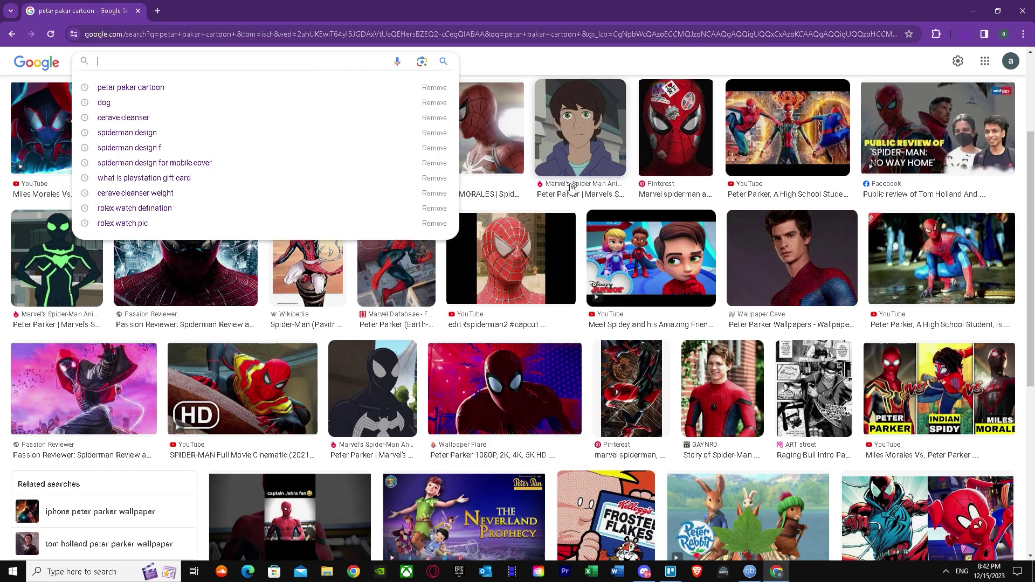
click(723, 389)
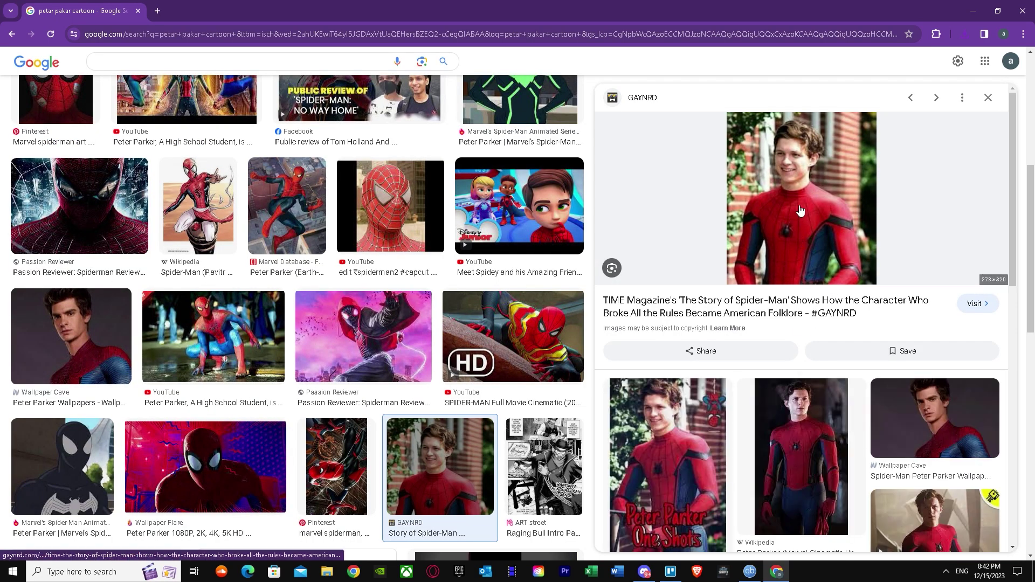
click(789, 453)
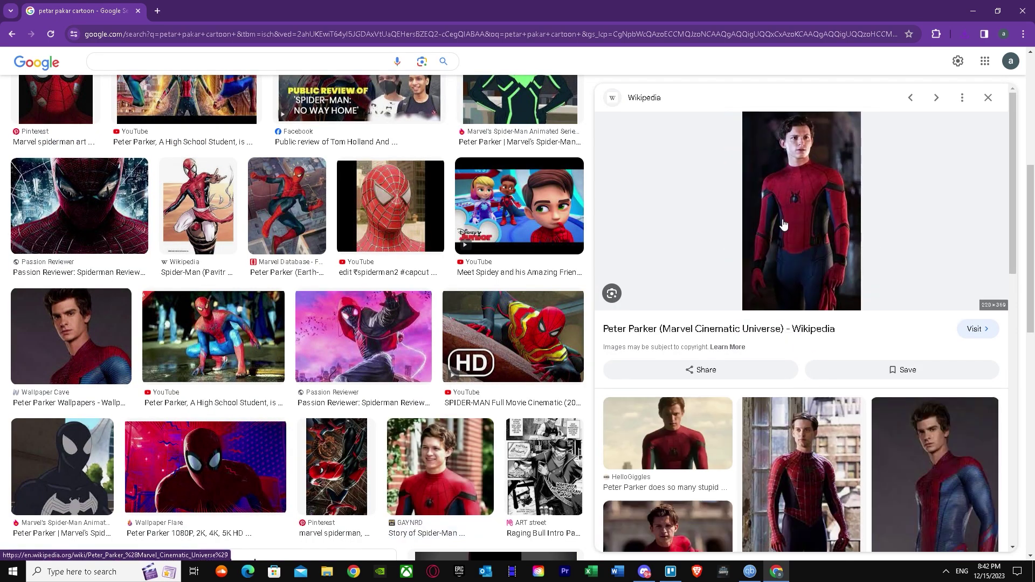
right_click(783, 224)
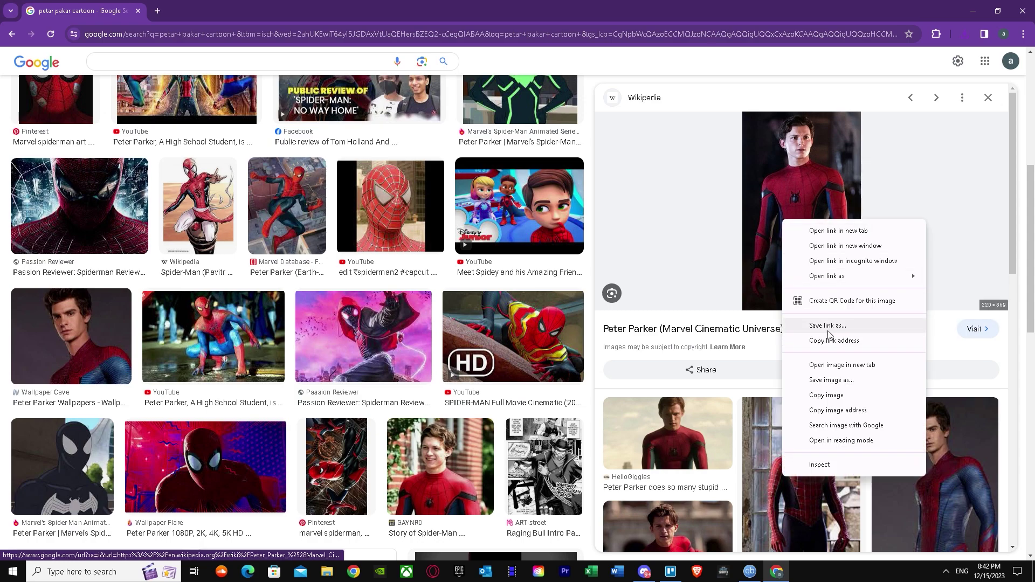
click(765, 380)
click(245, 229)
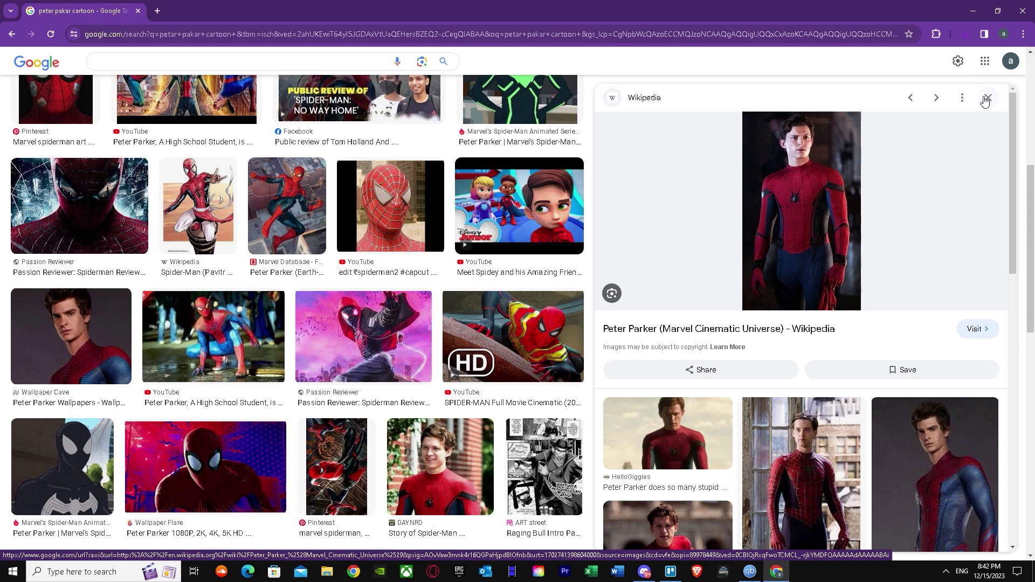
click(986, 99)
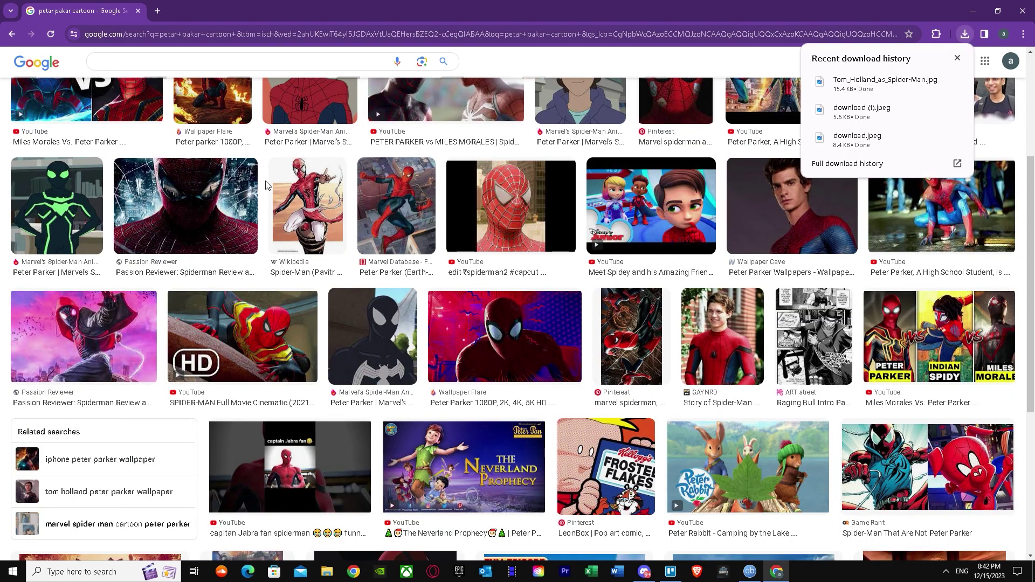
click(177, 56)
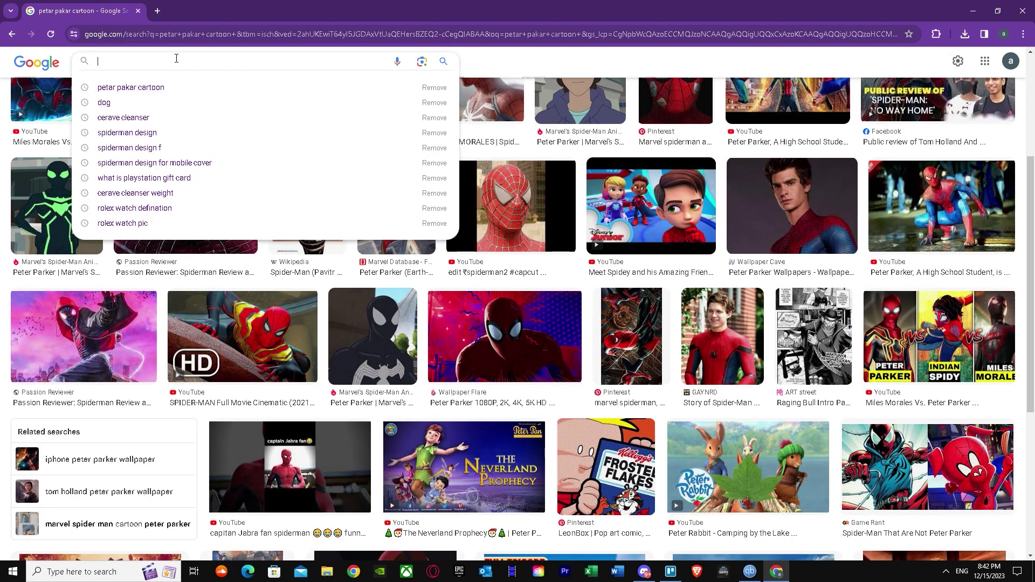
Step: Search images for 'scenery', save the Picjumbo mountain-with-flowers photo, and close Chrome
text(scenery)
key(Return)
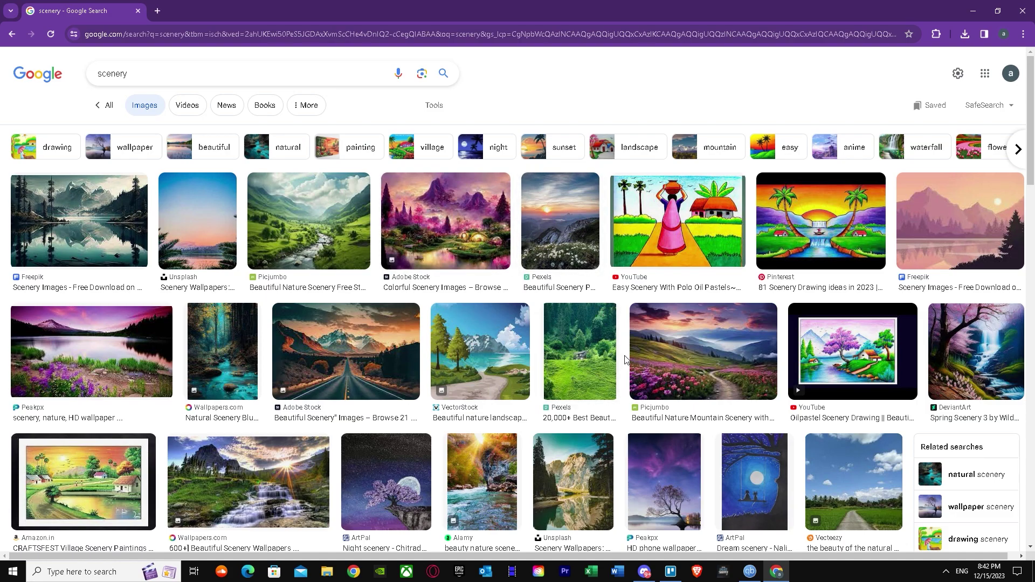
click(690, 357)
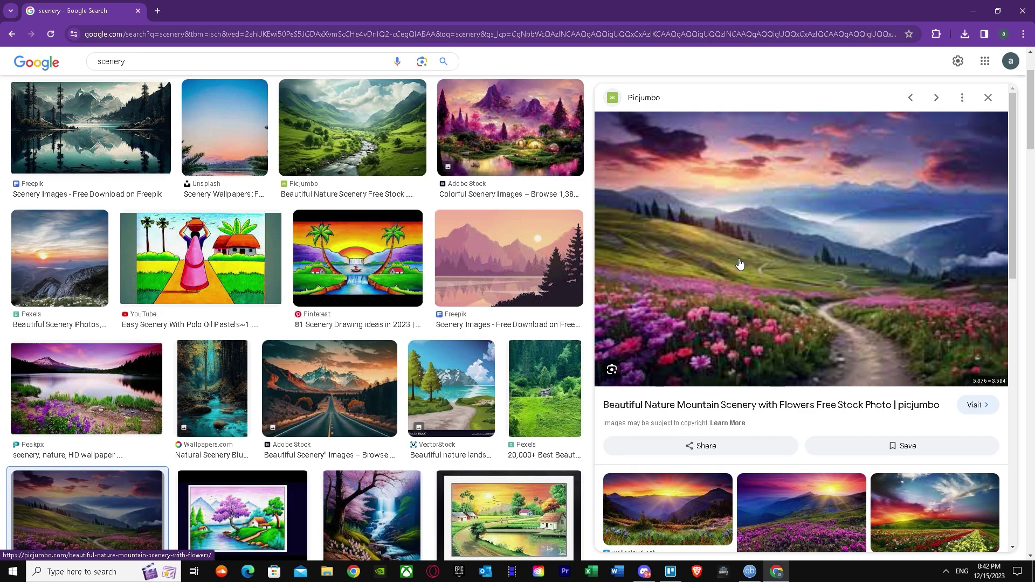
right_click(739, 260)
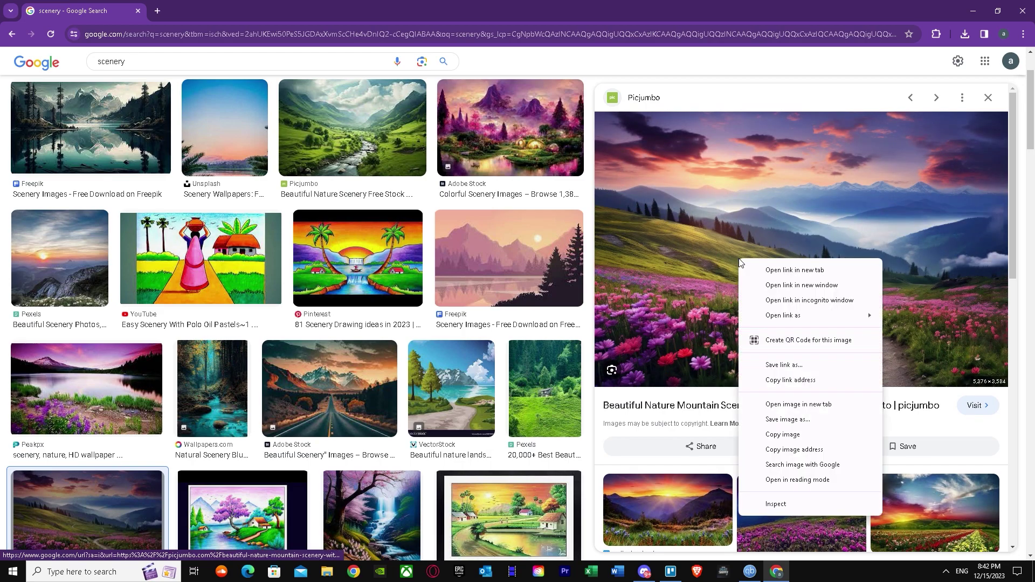
click(779, 425)
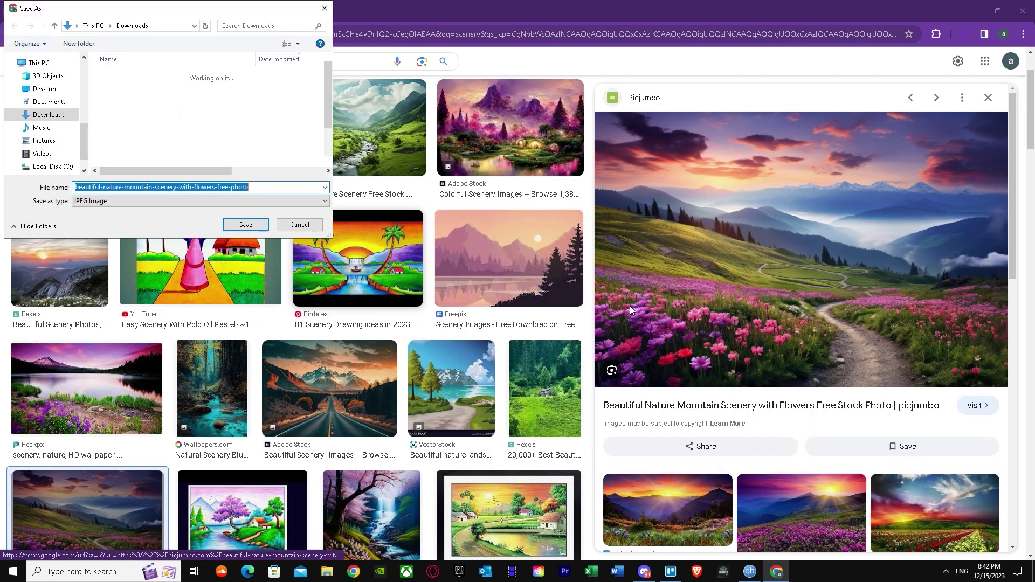
click(248, 229)
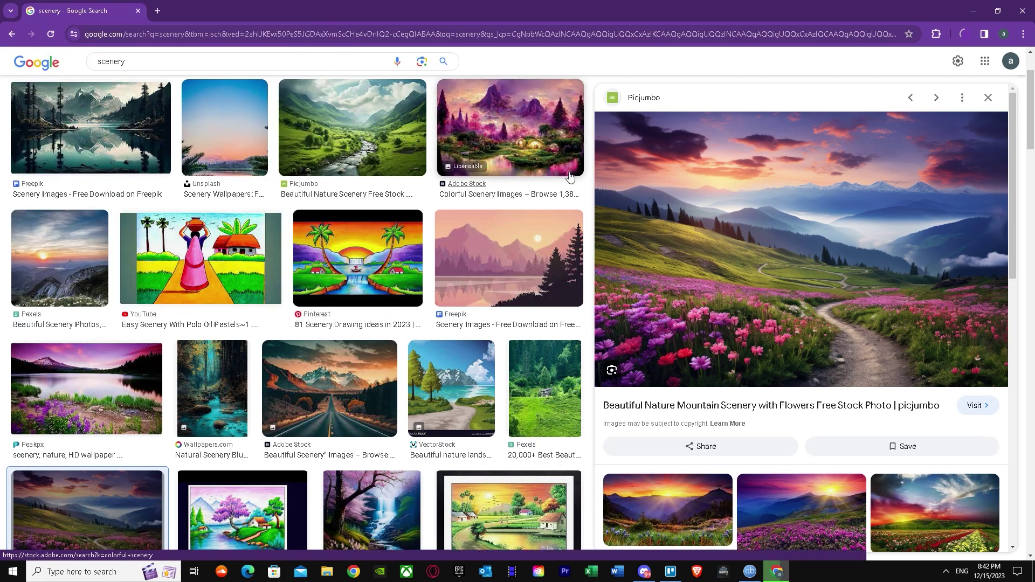
click(988, 97)
click(1023, 11)
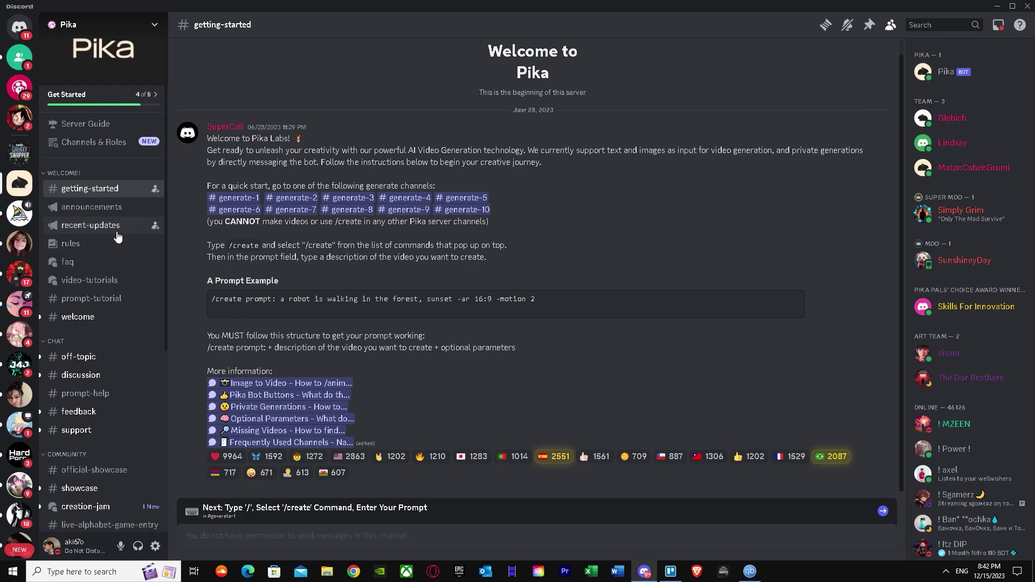
scroll(107, 242, down, 4)
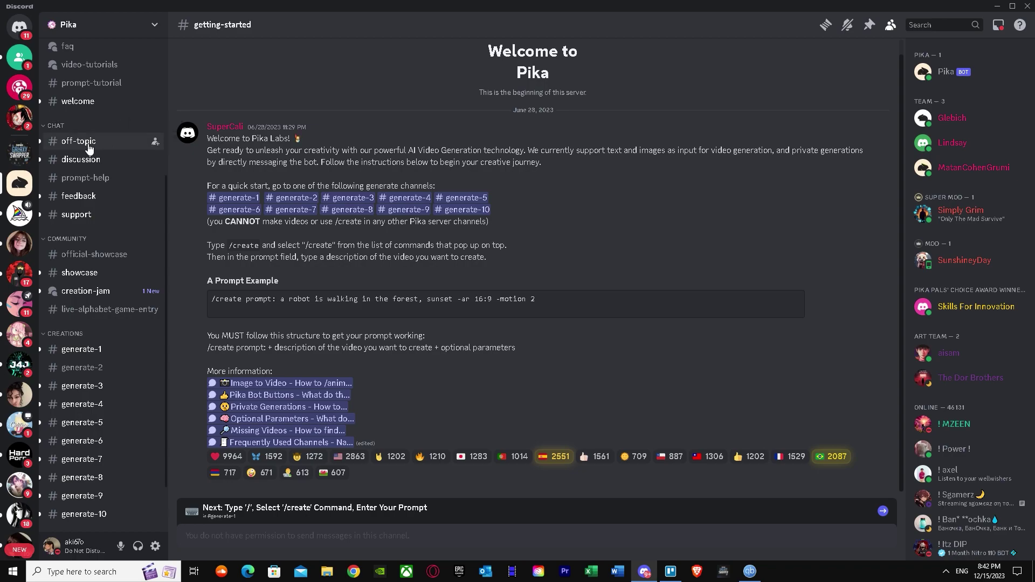
click(14, 28)
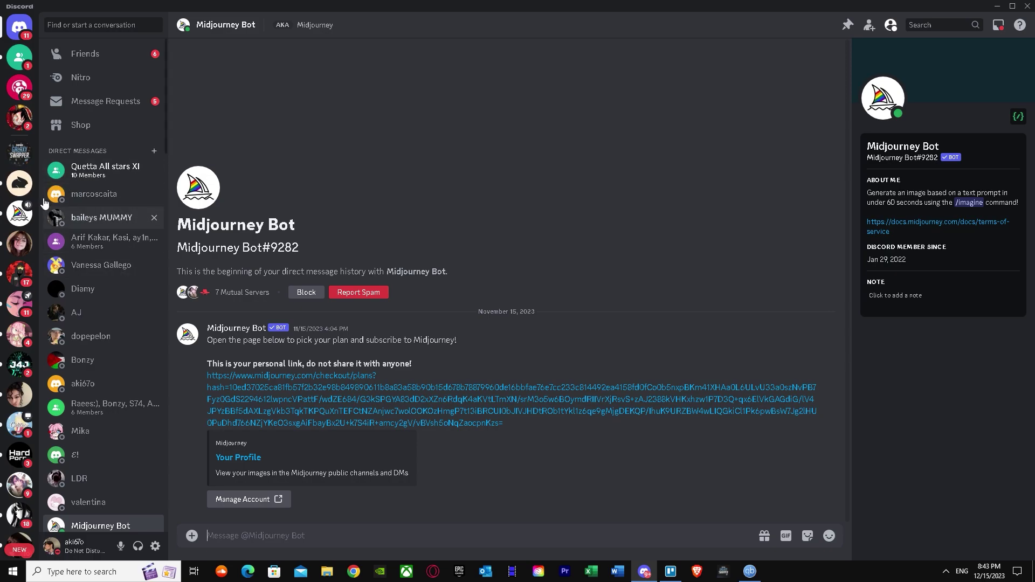
click(20, 183)
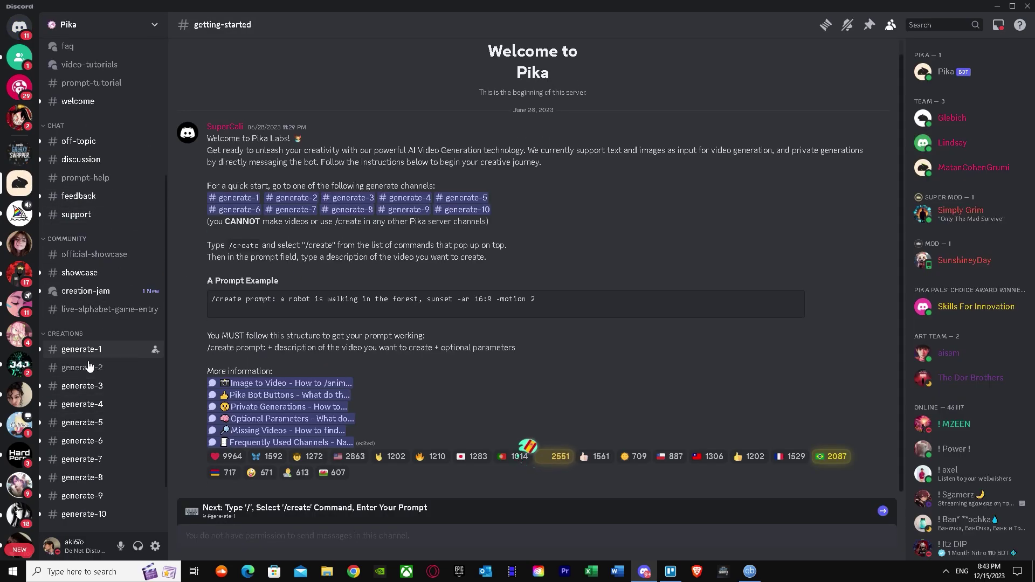
scroll(73, 345, down, 3)
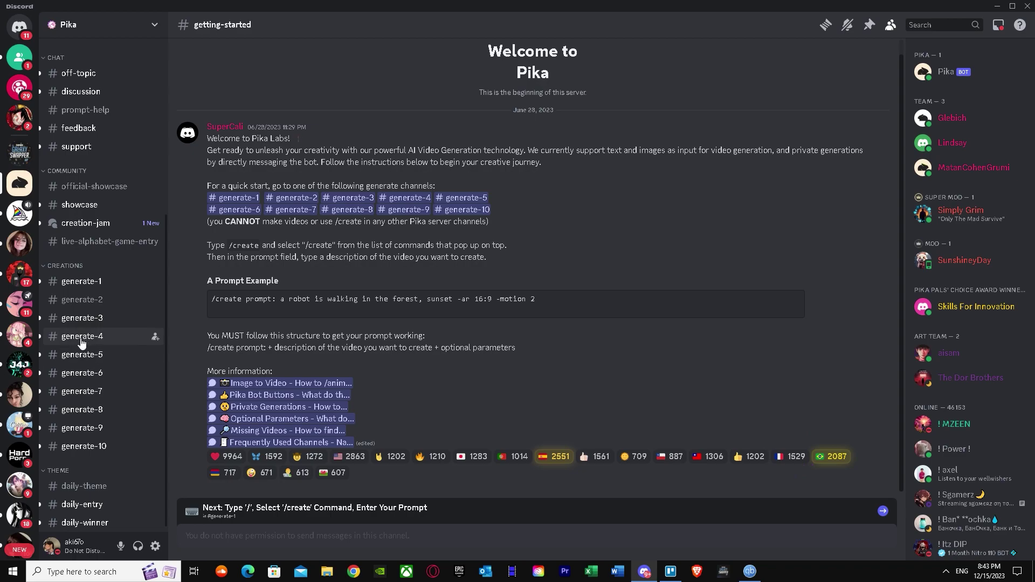
Step: Open generate-3, scroll to the newest posts, and type / to list Pika commands
click(88, 319)
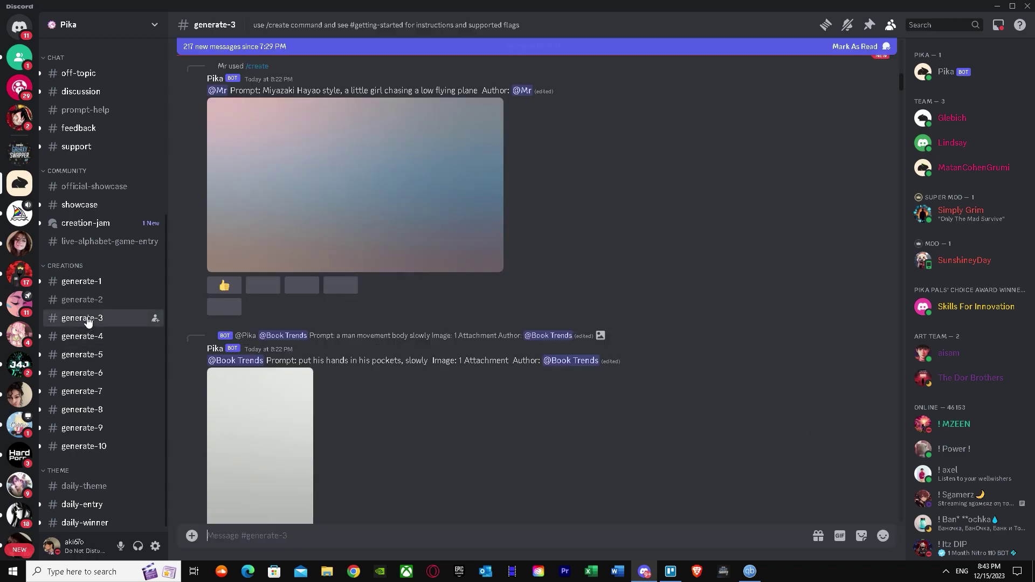
scroll(316, 289, down, 10)
scroll(415, 291, down, 15)
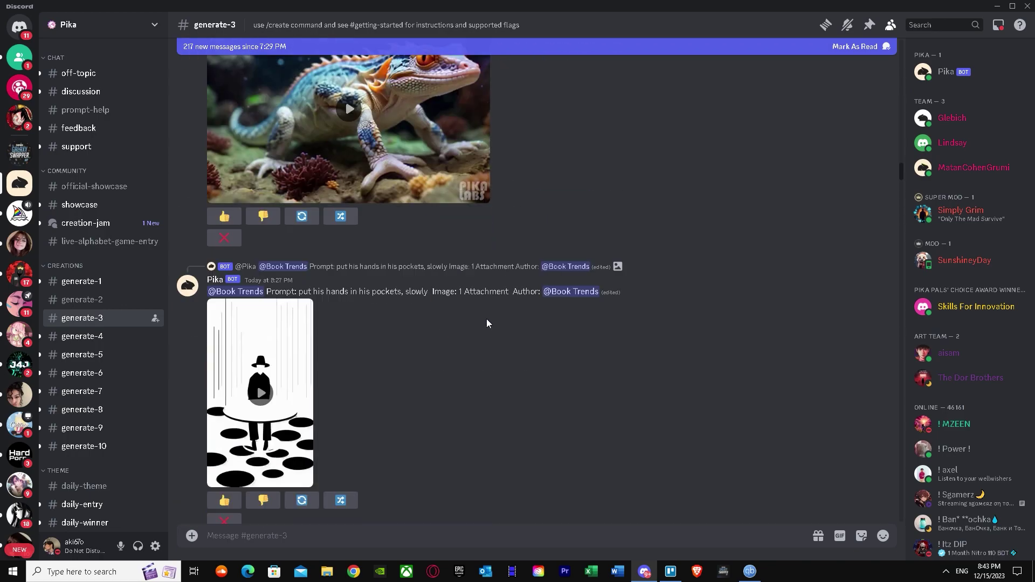
scroll(486, 324, down, 3)
drag(901, 180, 911, 517)
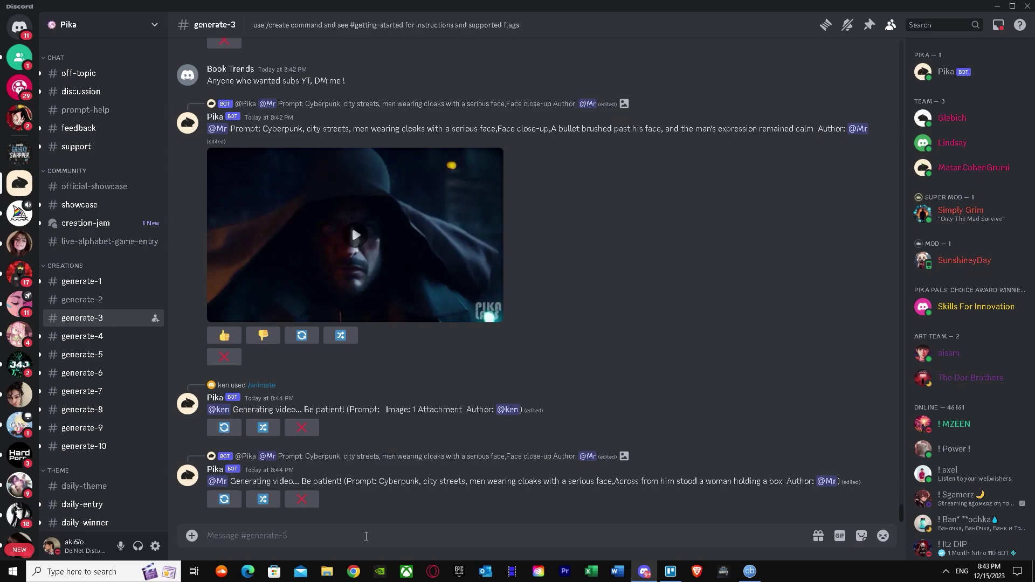
text(/)
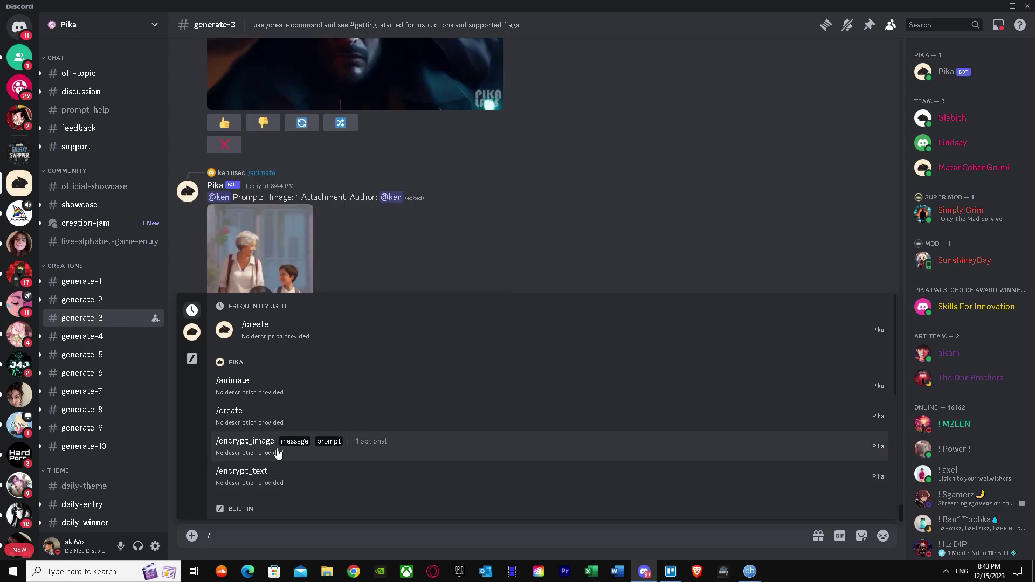
Step: Choose the /encrypt_image command and check the Downloads folder in File Explorer
click(278, 454)
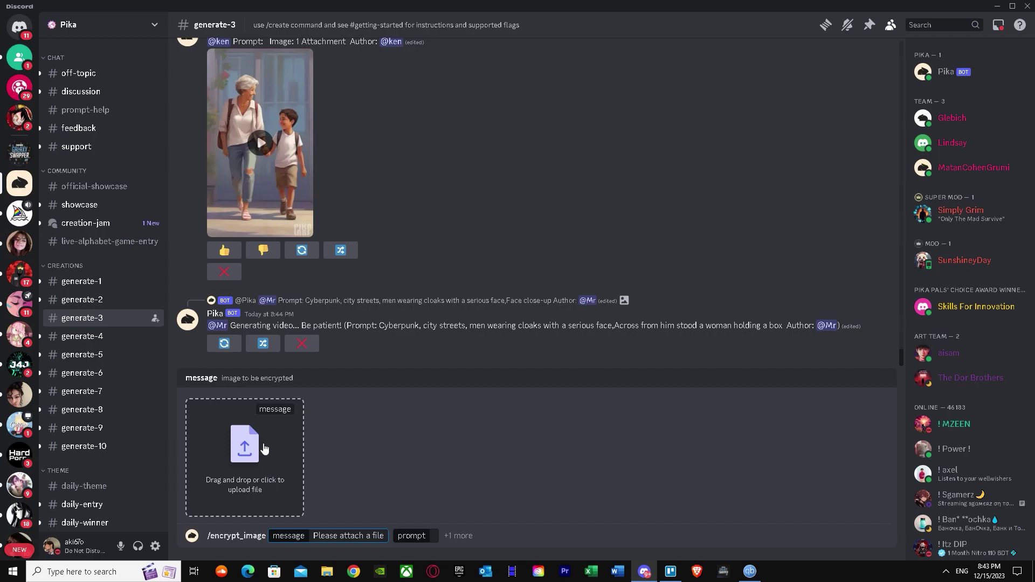
click(327, 572)
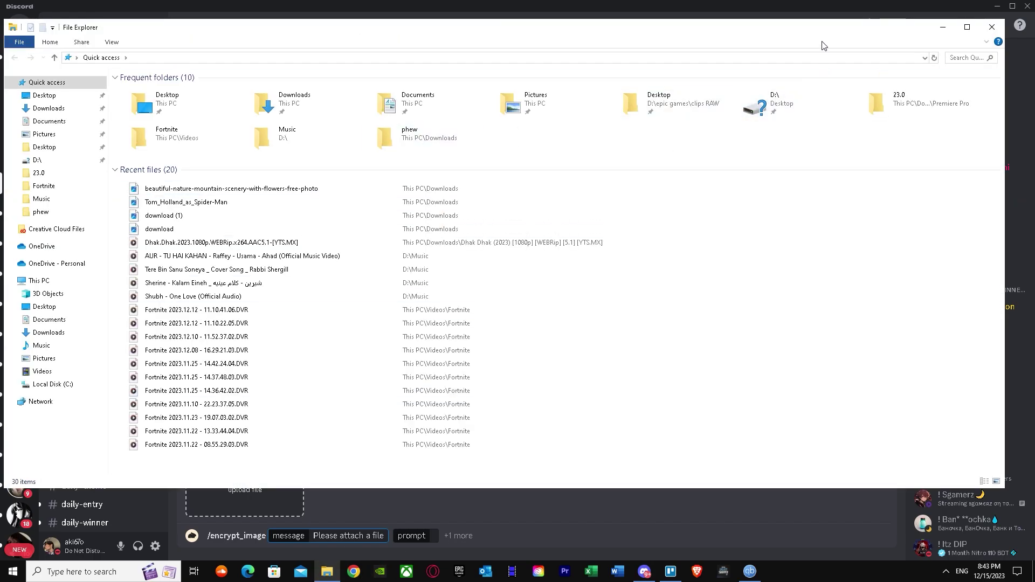
drag(1005, 180, 668, 173)
drag(596, 38, 969, 51)
click(422, 122)
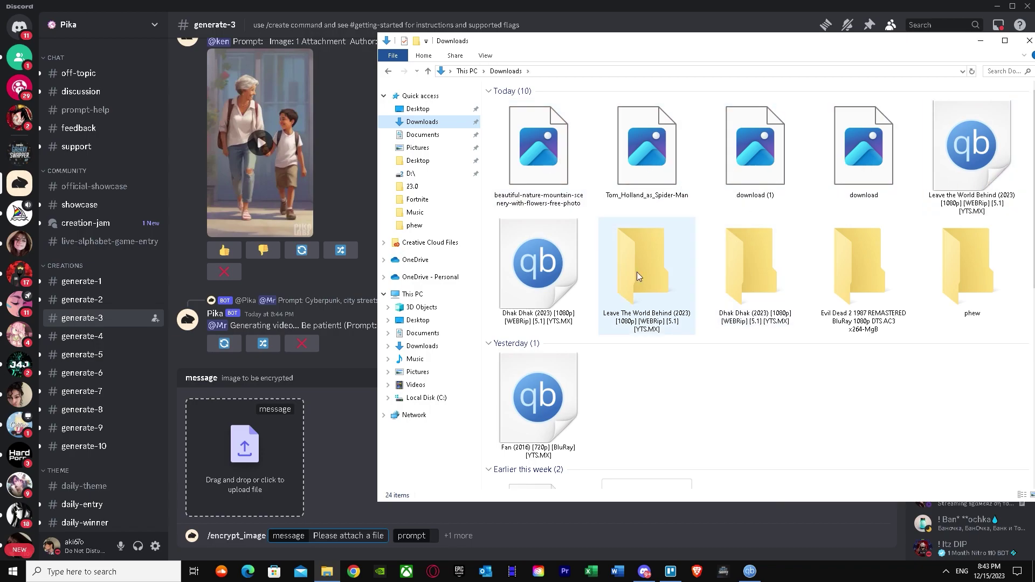
click(1030, 40)
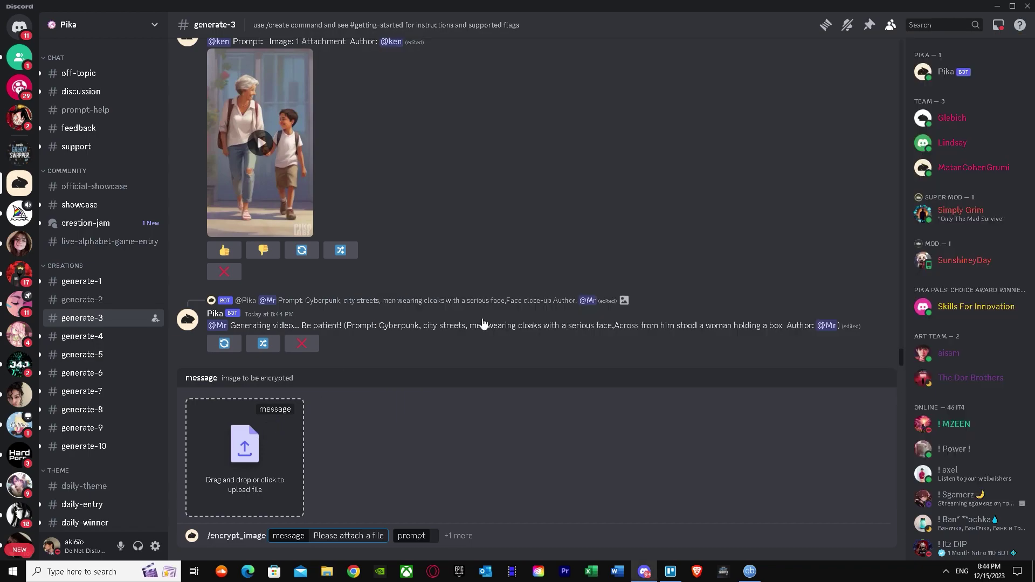
Step: Attach the puppy photo download.jpeg as the command's message image
click(246, 444)
scroll(75, 103, up, 5)
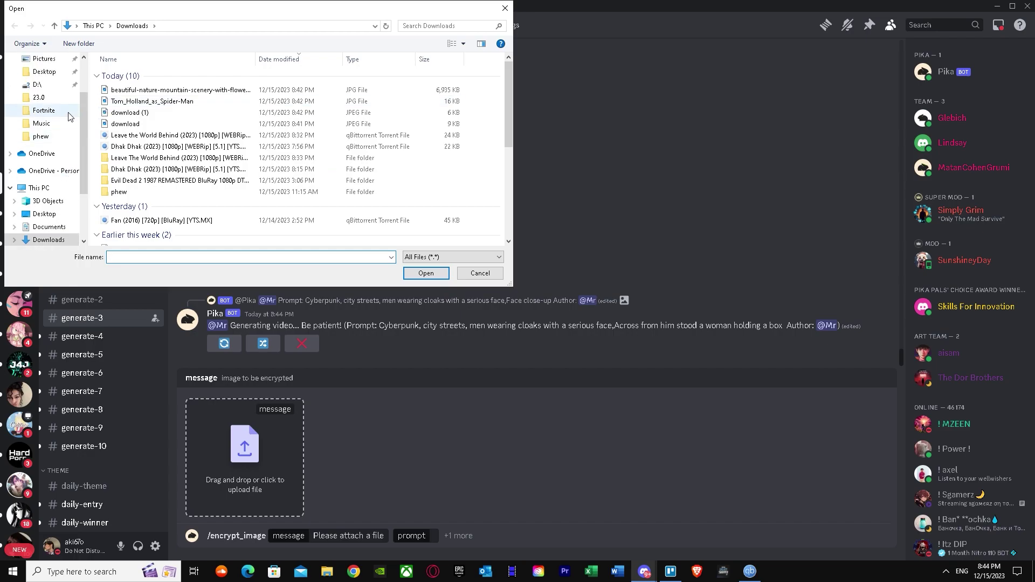
click(156, 124)
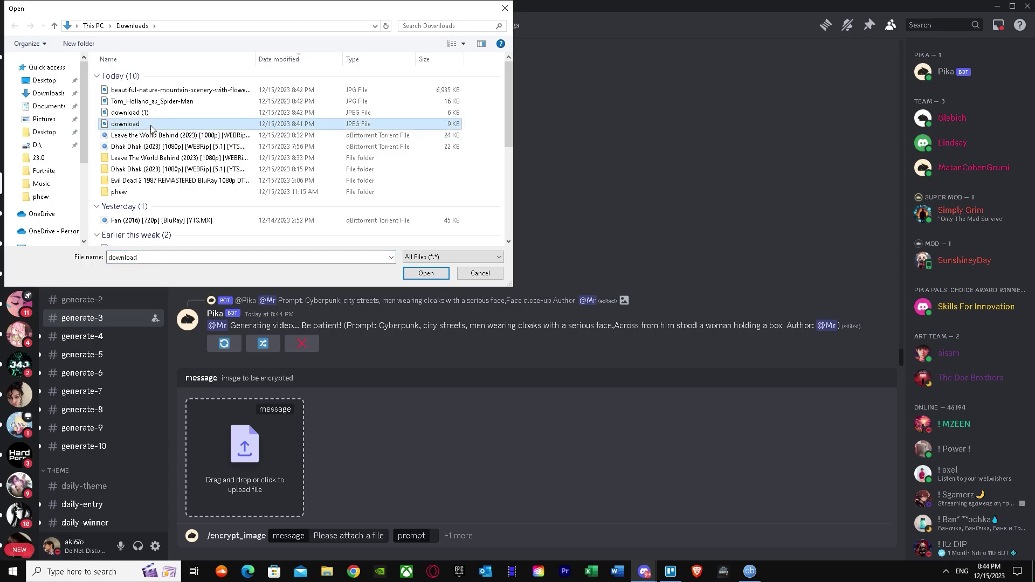
click(426, 273)
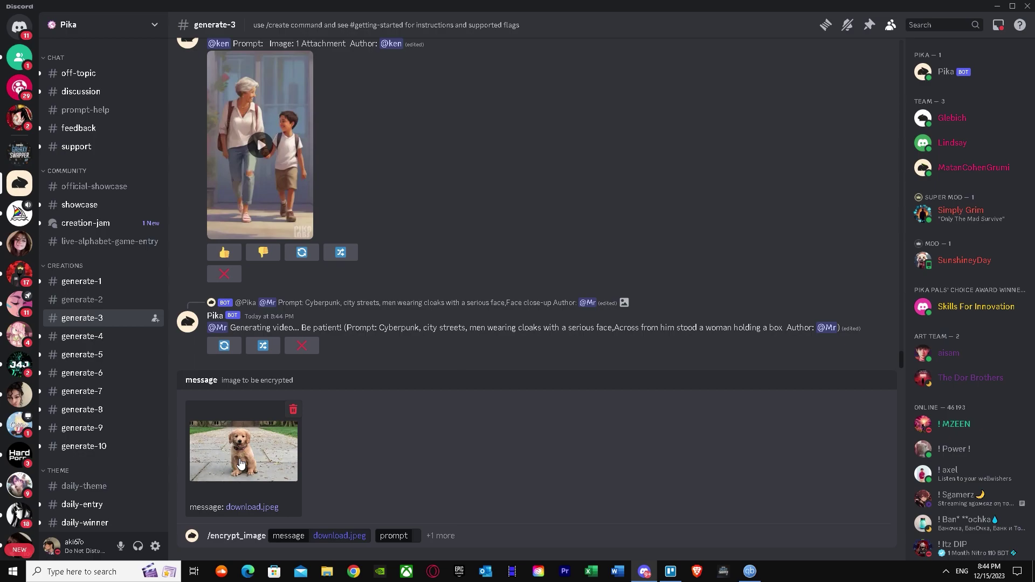
click(418, 537)
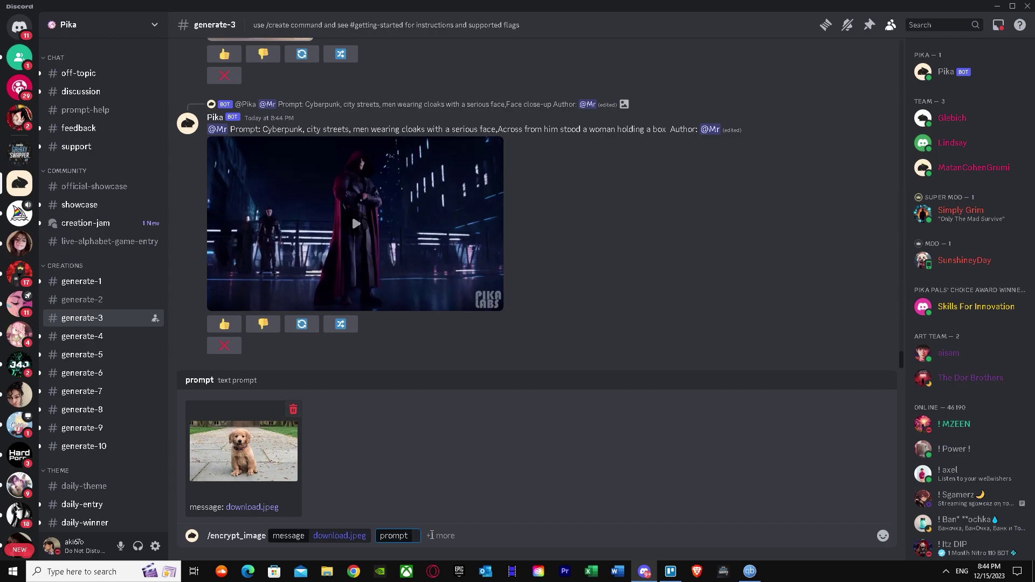
Step: Enter the prompt 'Dog talking and laughing' and send the /encrypt_image request to Pika
text(Dog talking and laughing)
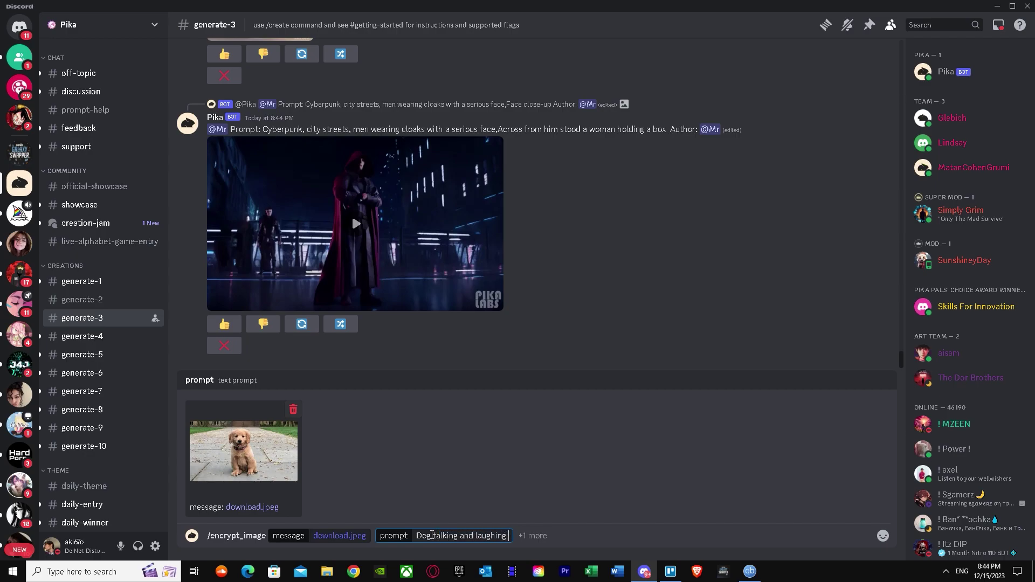
text( ver)
key(BackSpace)
key(BackSpace)
key(BackSpace)
key(BackSpace)
key(Right)
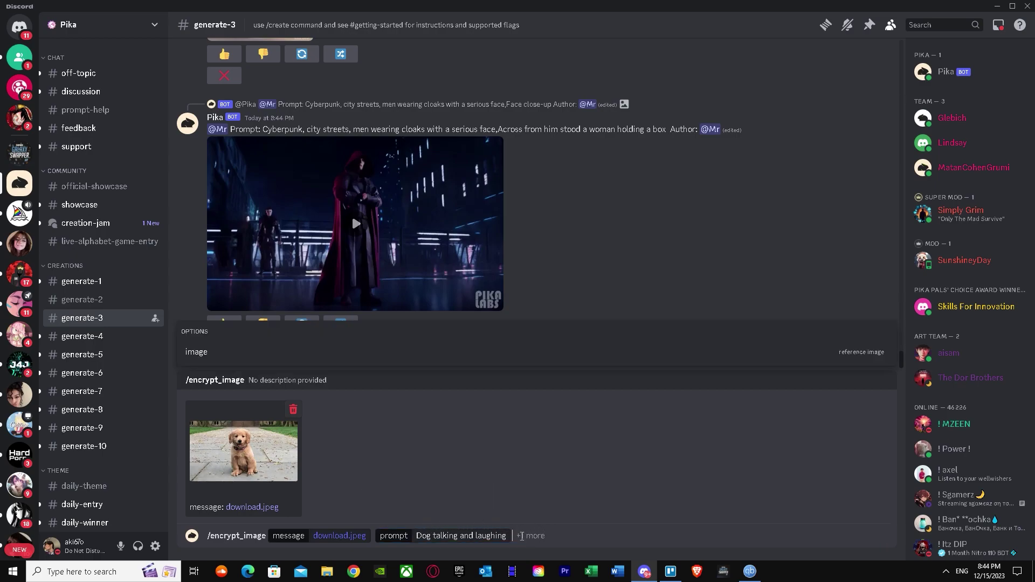
key(Return)
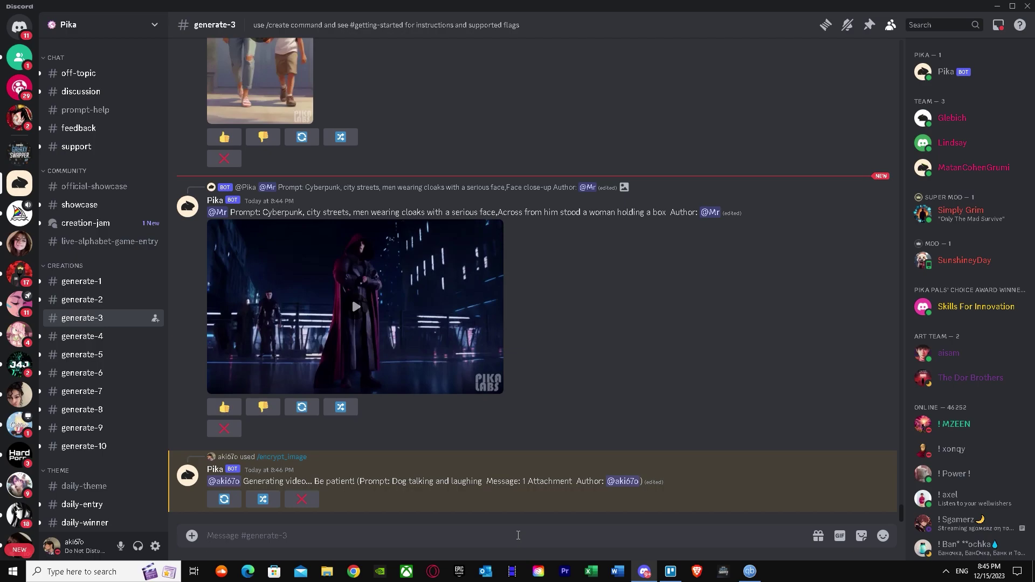
Step: Scroll through the channel and play the Cyberpunk video
scroll(352, 375, up, 3)
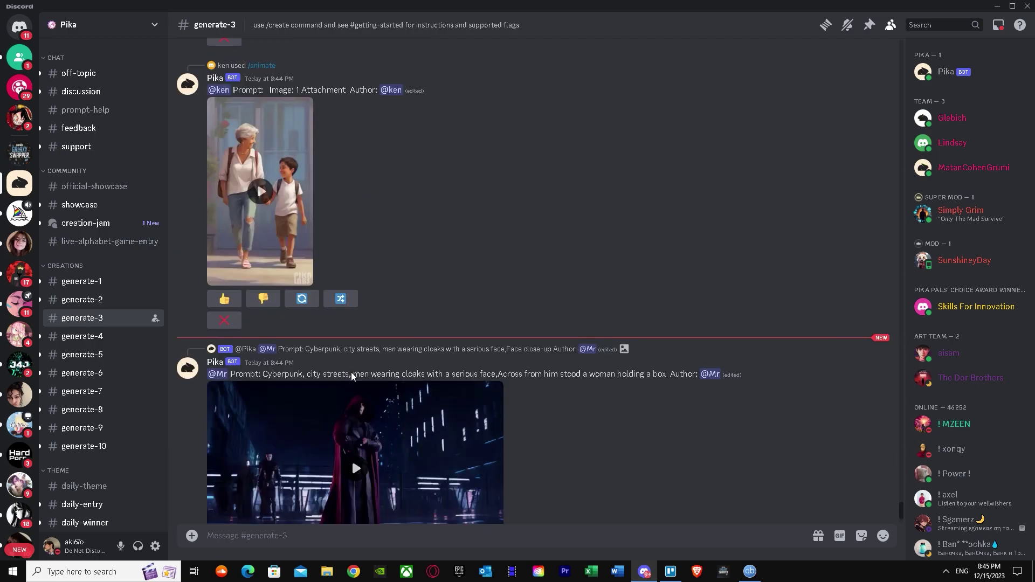
scroll(351, 376, up, 2)
scroll(330, 358, down, 5)
scroll(342, 377, up, 3)
scroll(328, 359, down, 4)
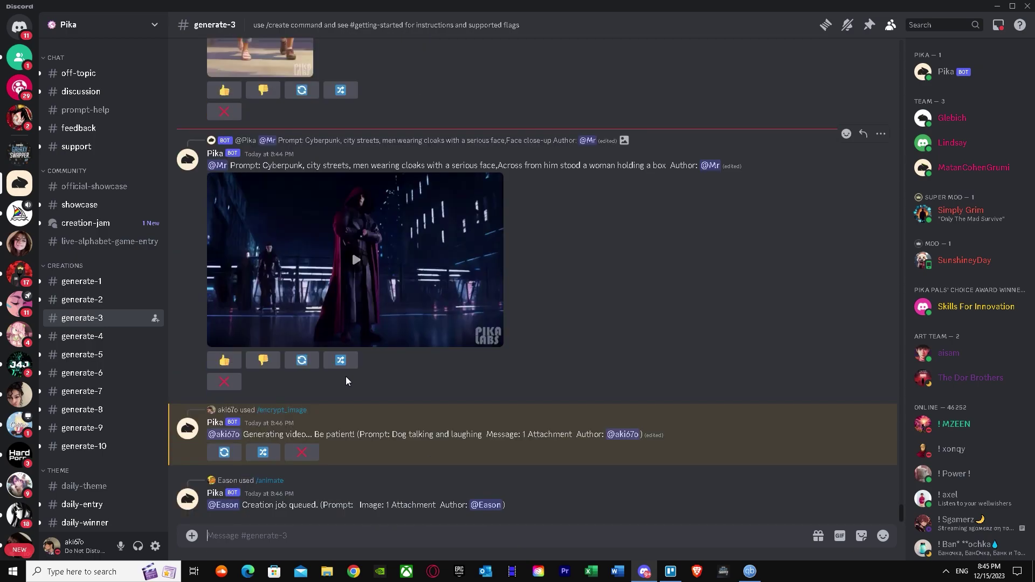
scroll(327, 399, up, 1)
click(360, 320)
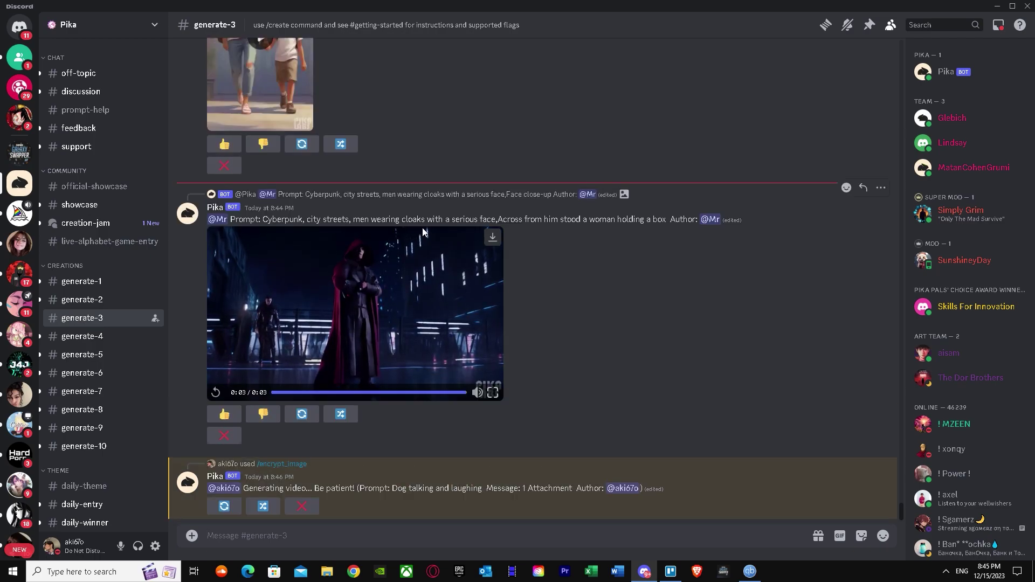
Step: Play the finished dog video, replay it, and watch it fullscreen
scroll(331, 219, up, 3)
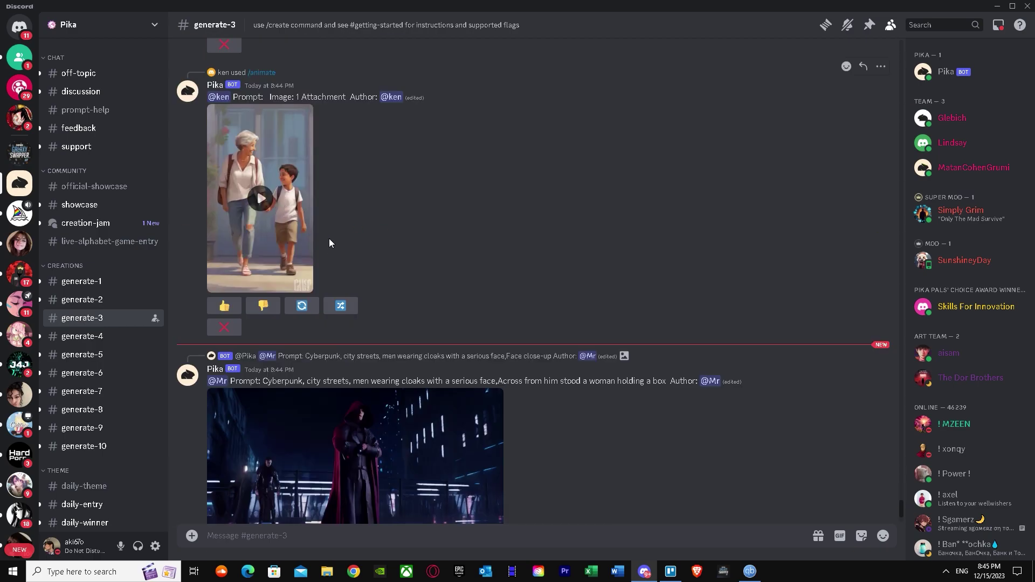
scroll(410, 302, down, 8)
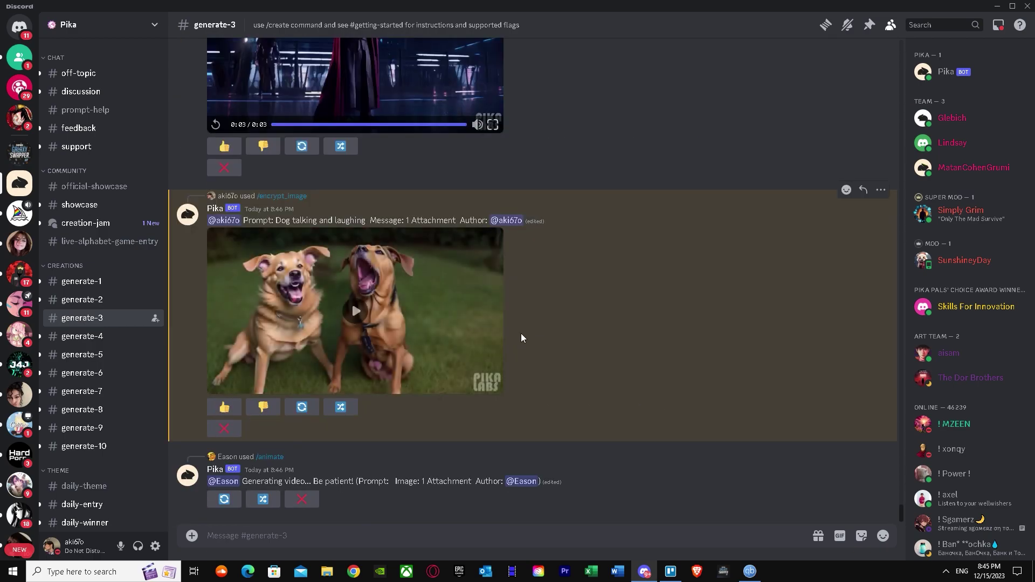
click(354, 306)
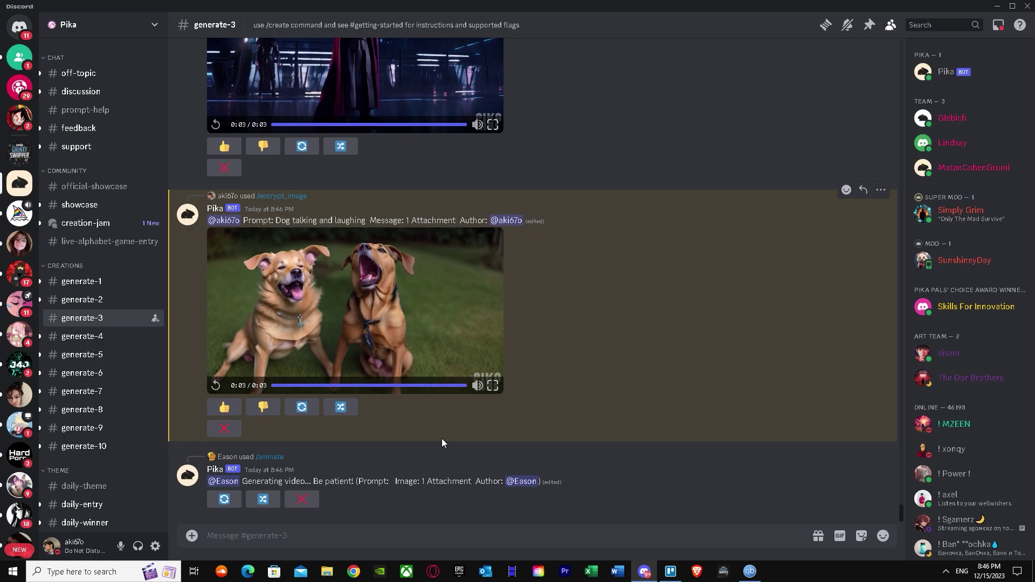
click(216, 385)
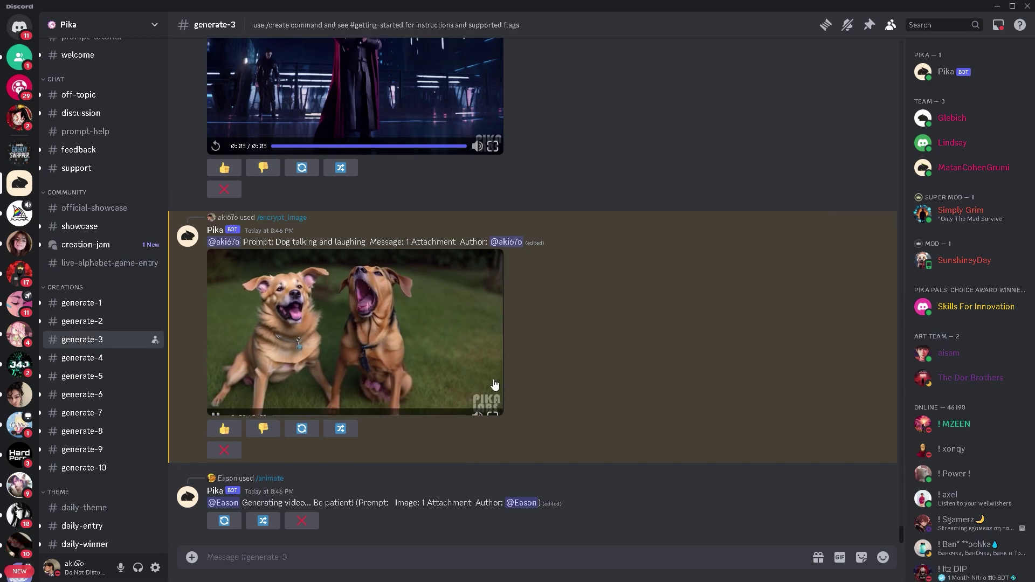
click(492, 415)
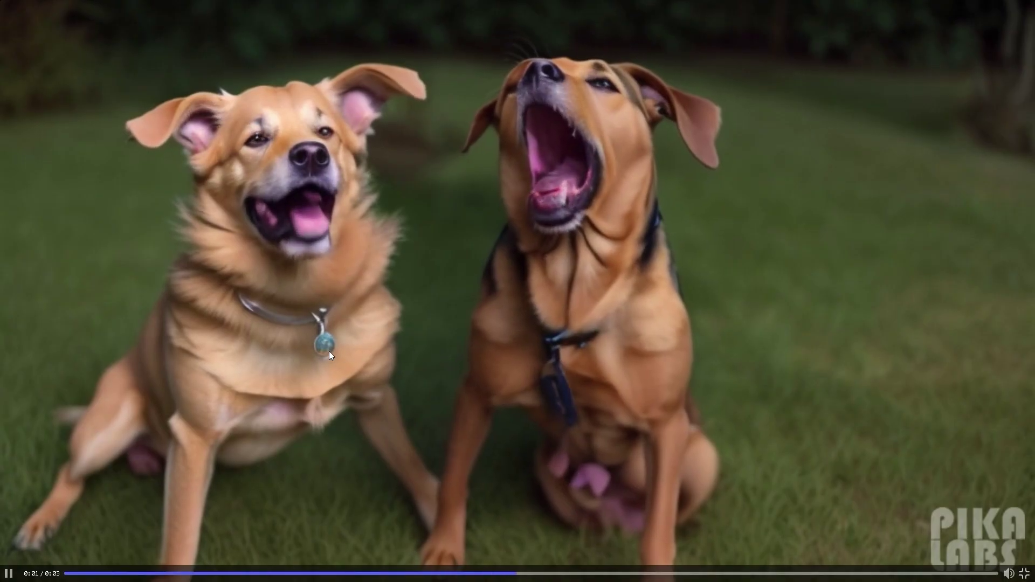
click(1024, 574)
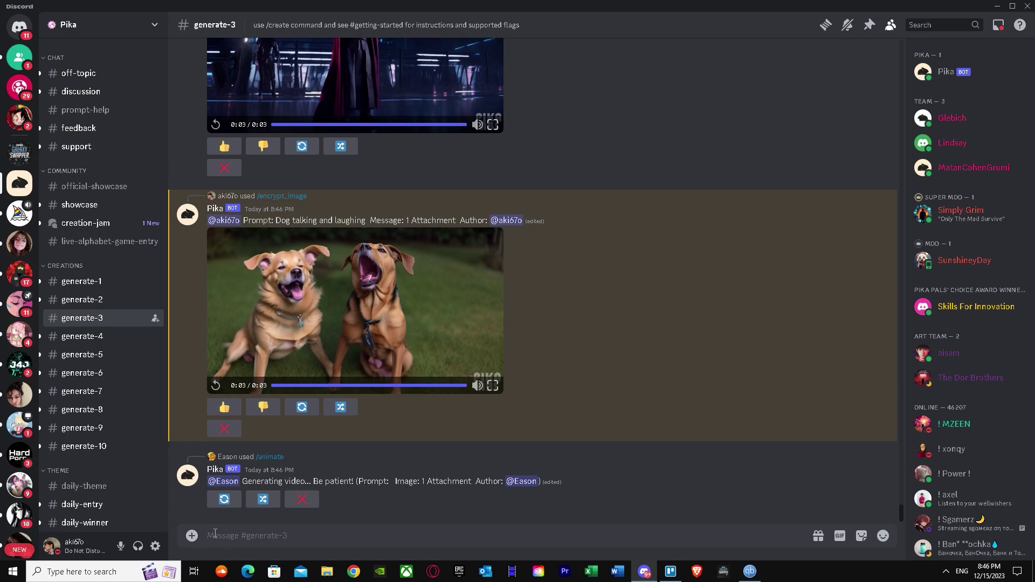
text(/)
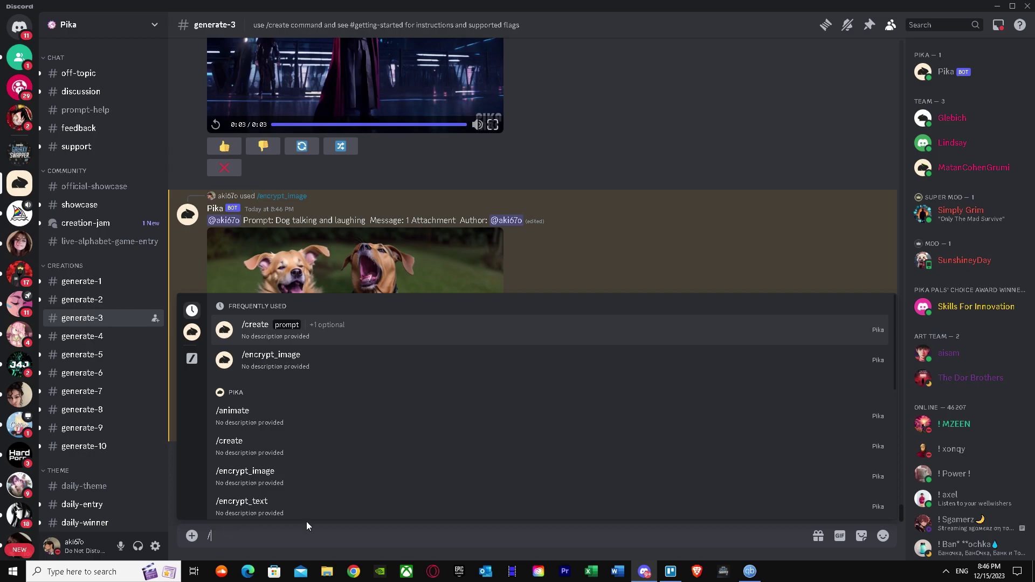
Step: Start a new /encrypt_image request with the cartoon boy image download (1).jpeg attached
click(256, 478)
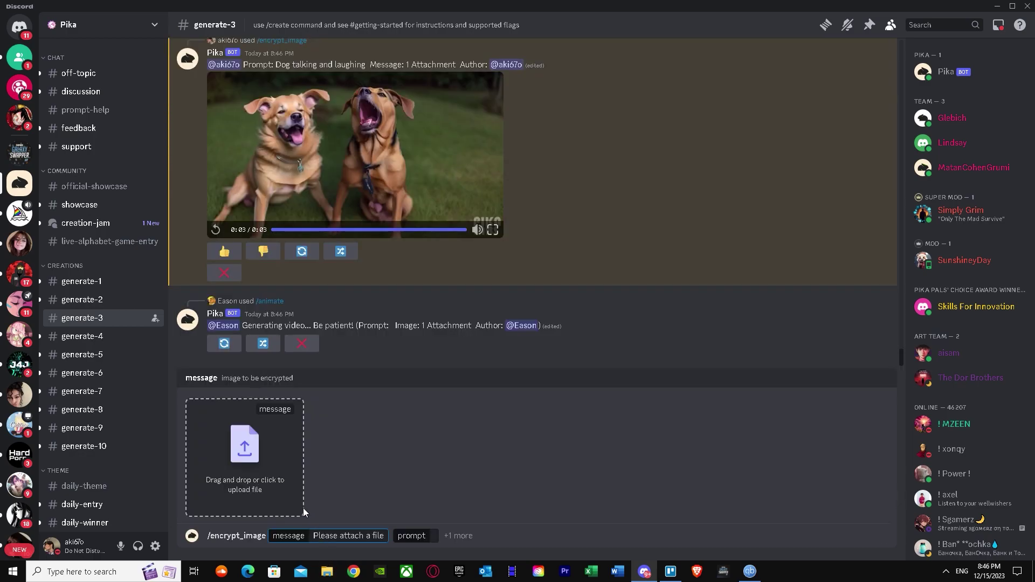
click(259, 469)
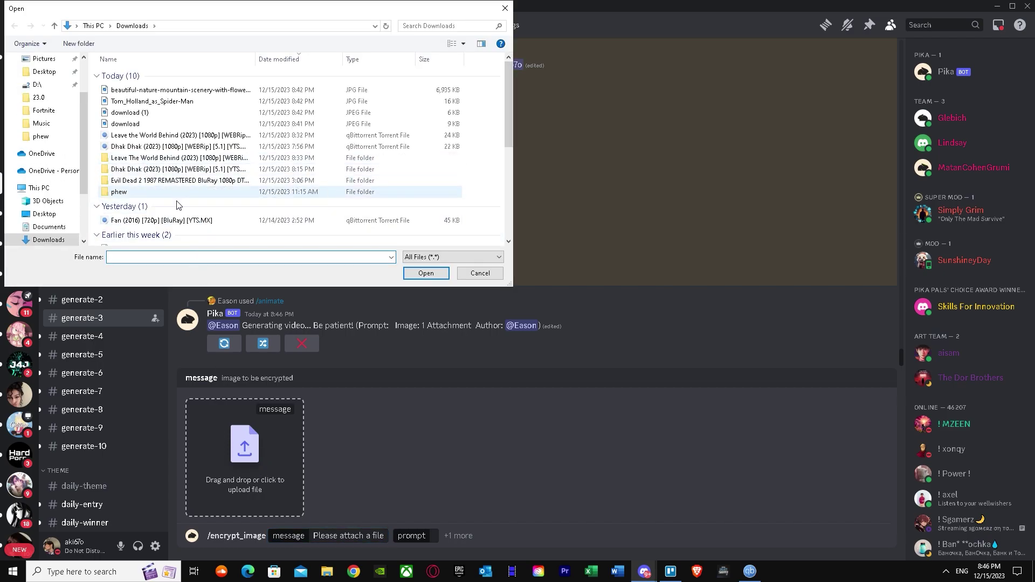
click(148, 112)
right_click(147, 116)
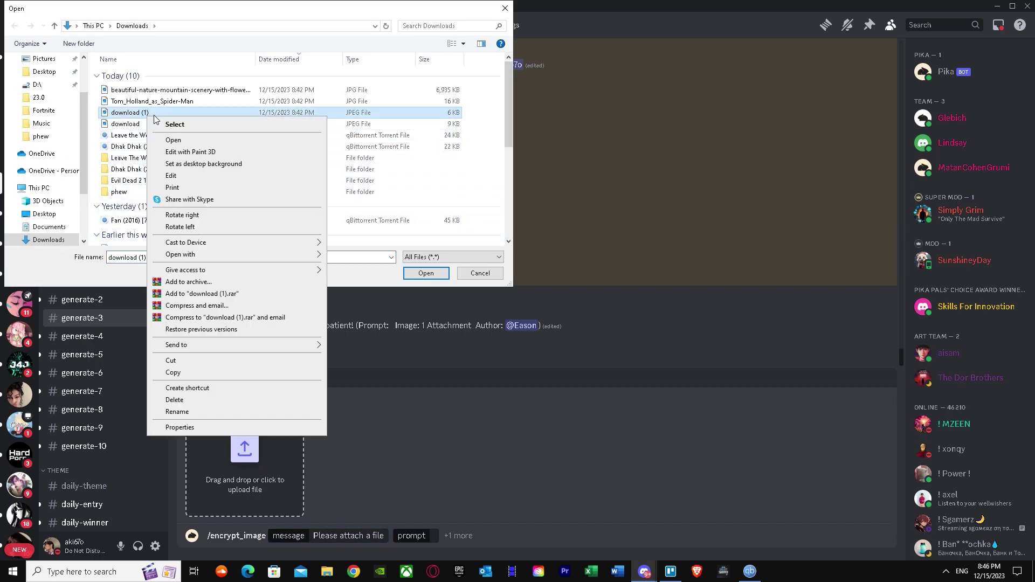
click(163, 140)
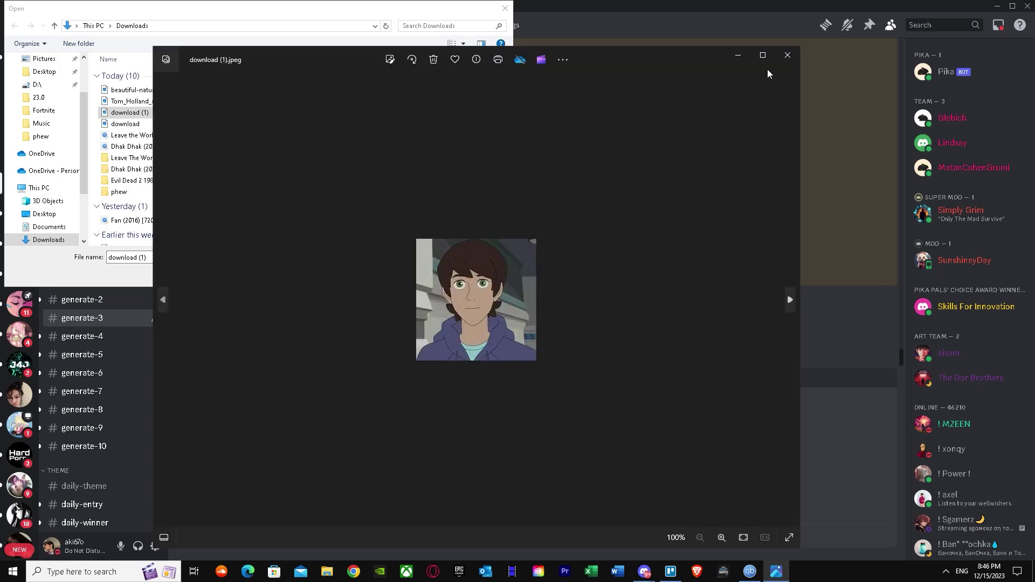
click(787, 55)
click(131, 113)
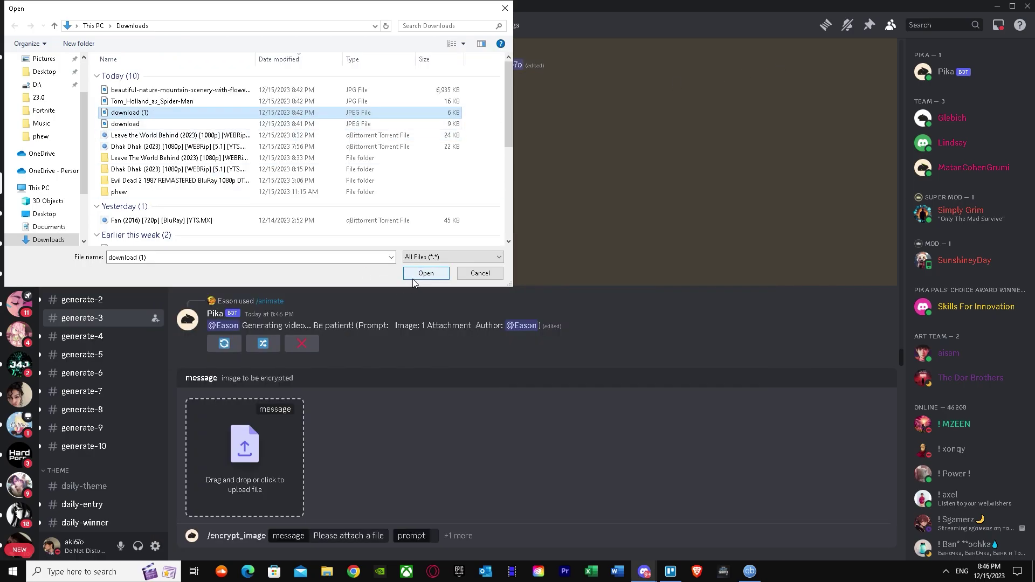
click(426, 273)
click(426, 274)
click(408, 536)
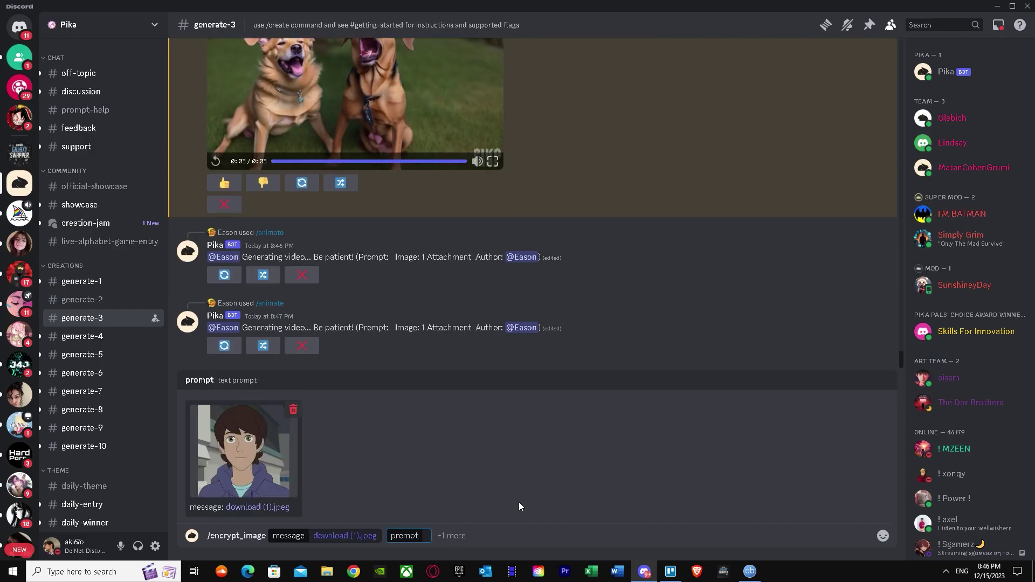
Step: Enter the prompt 'boy nodding up and down' and send the cartoon boy request
text(boy talking )
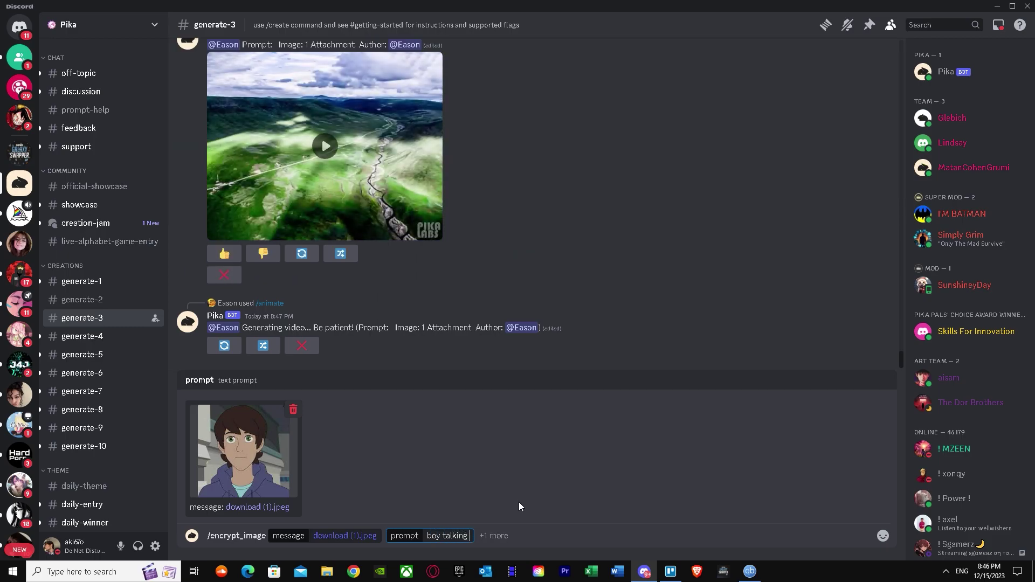
text(and)
key(BackSpace)
key(BackSpace)
key(BackSpace)
key(BackSpace)
key(BackSpace)
key(BackSpace)
key(BackSpace)
key(BackSpace)
key(BackSpace)
key(BackSpace)
key(BackSpace)
text(nodding up and down)
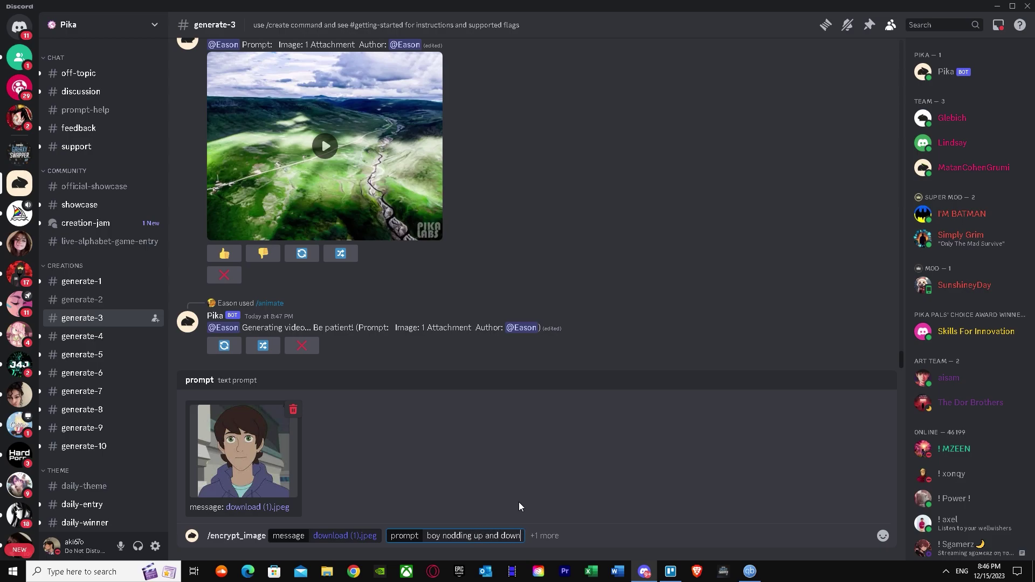
key(Return)
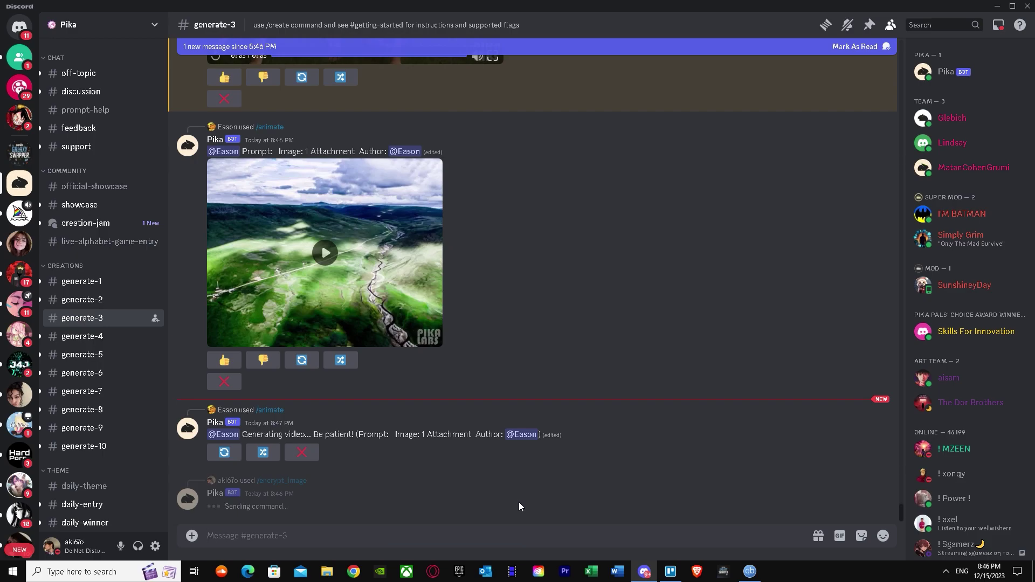